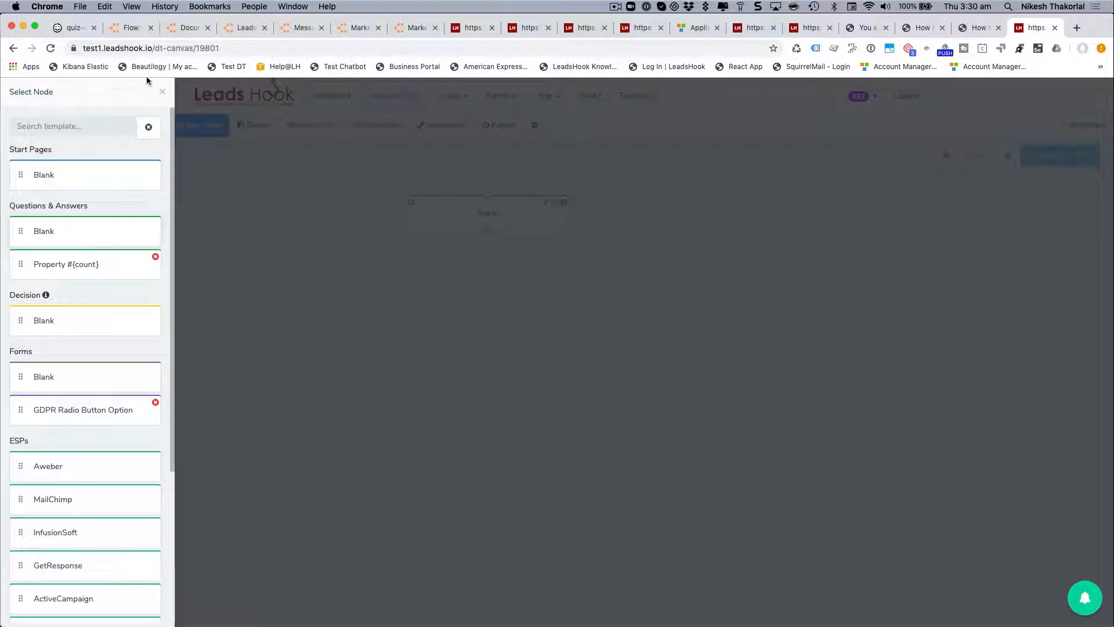
Open the blank question node for editing and set its node type to Text field.
click(162, 92)
click(492, 218)
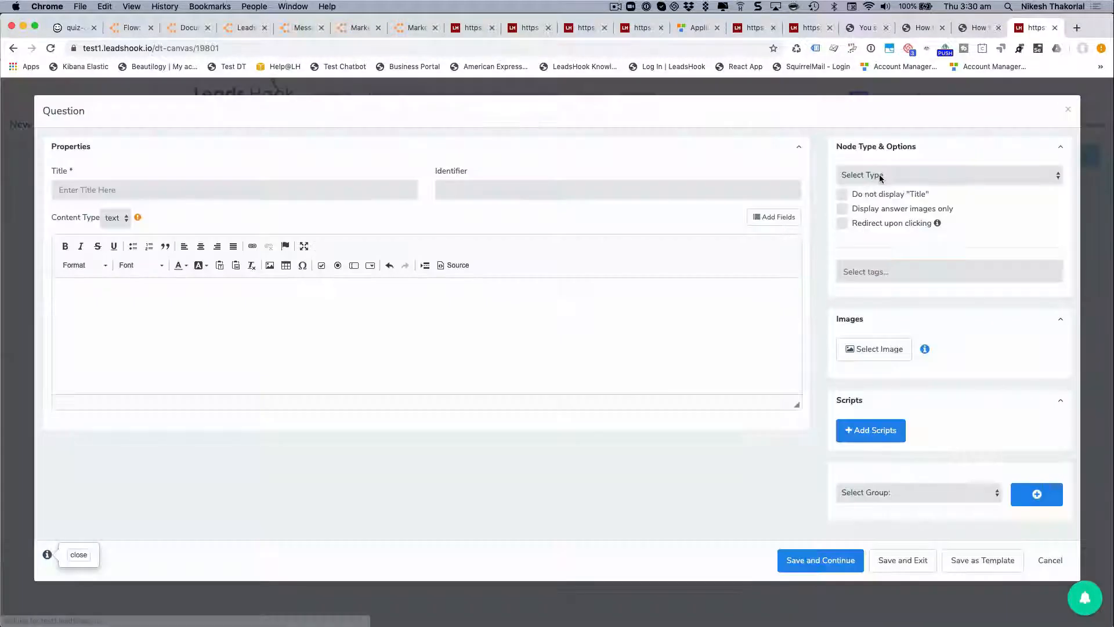
click(881, 177)
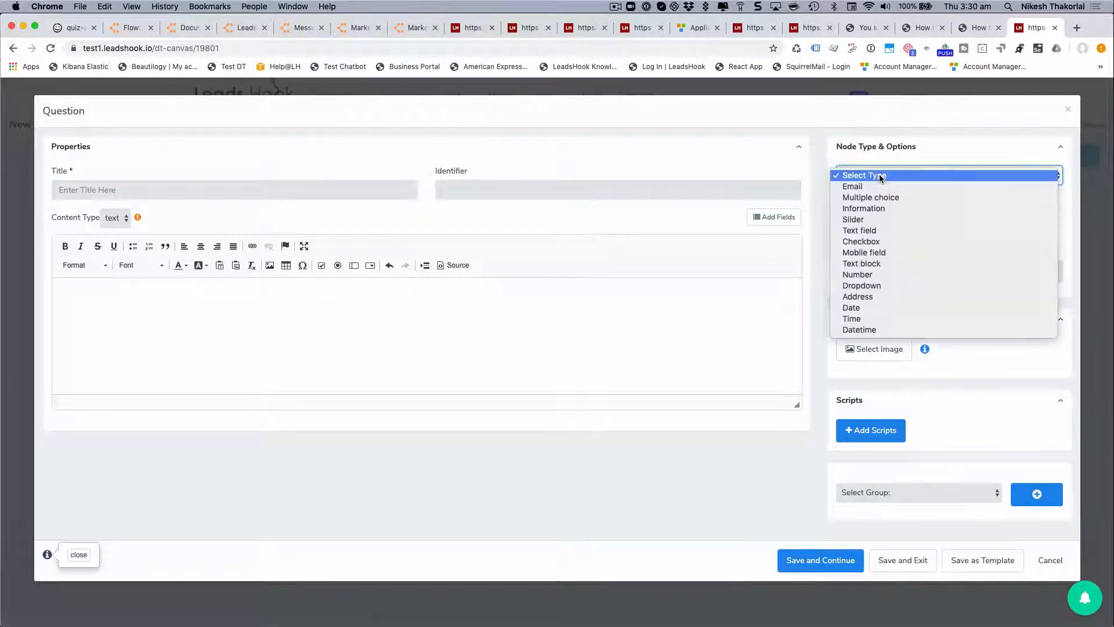
click(860, 231)
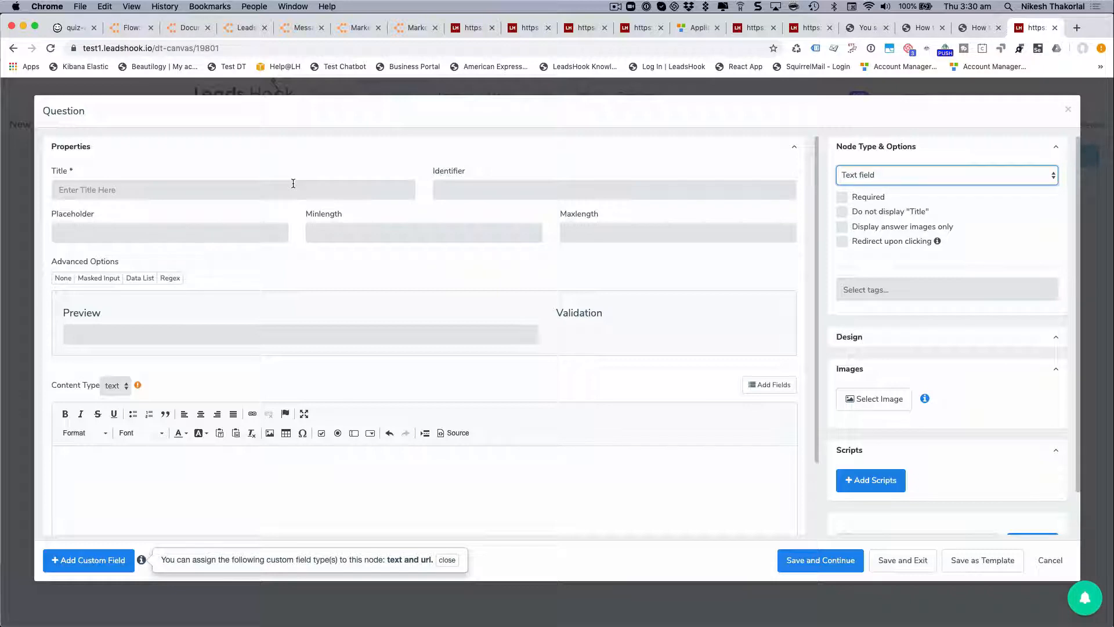
scroll(489, 281, down, 2)
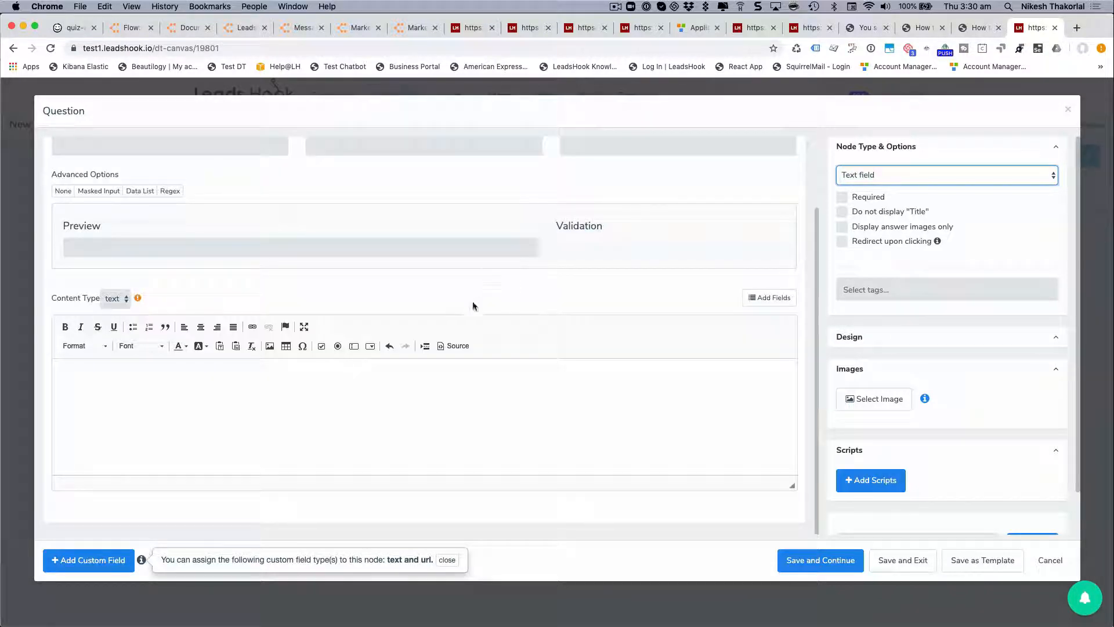
scroll(458, 312, up, 2)
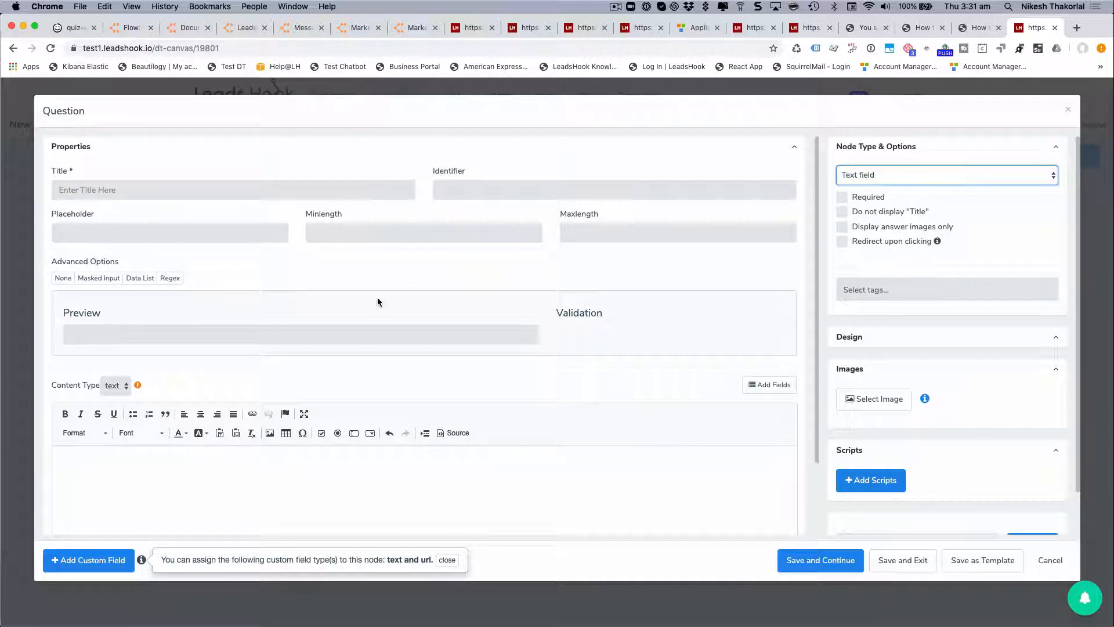
Enter "Please enter your whatever" as the question's title.
click(226, 187)
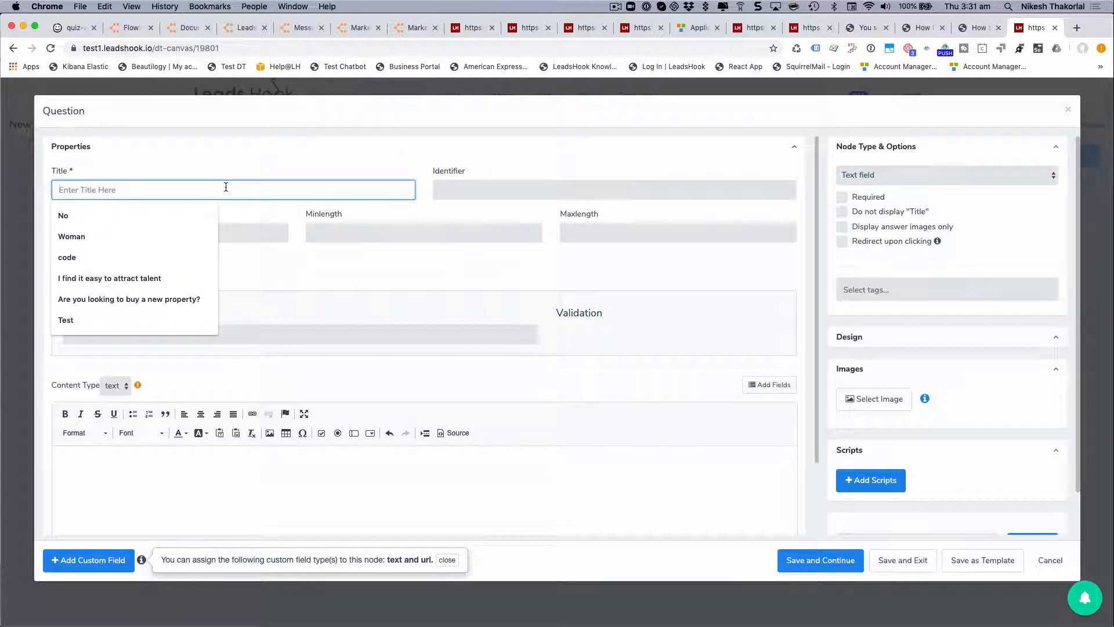
text(Yes)
key(BackSpace)
key(BackSpace)
key(BackSpace)
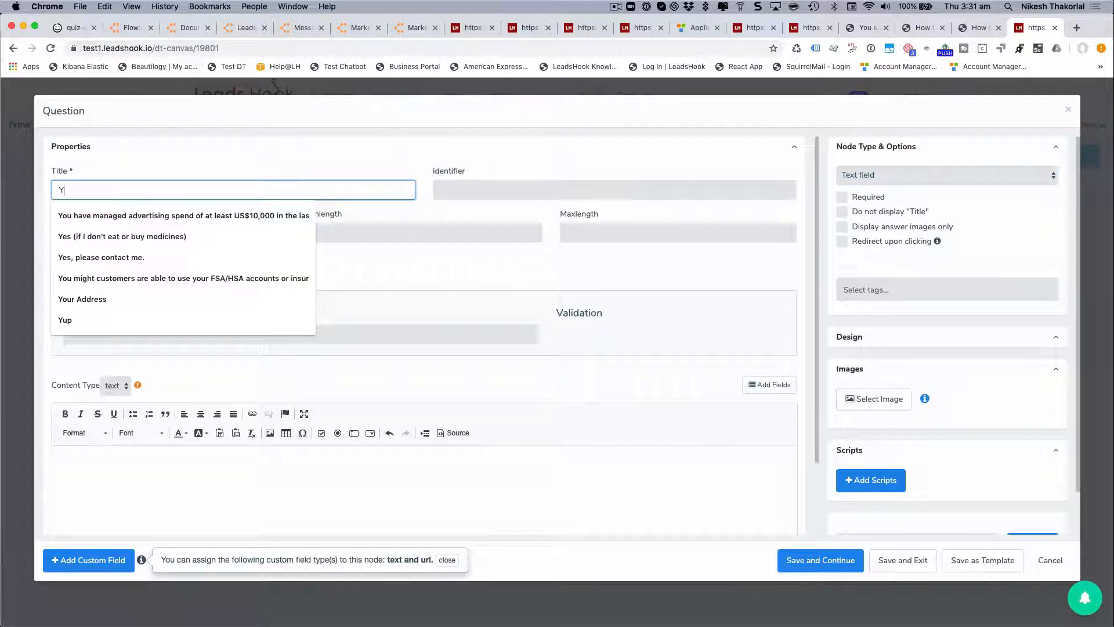
text(Ple)
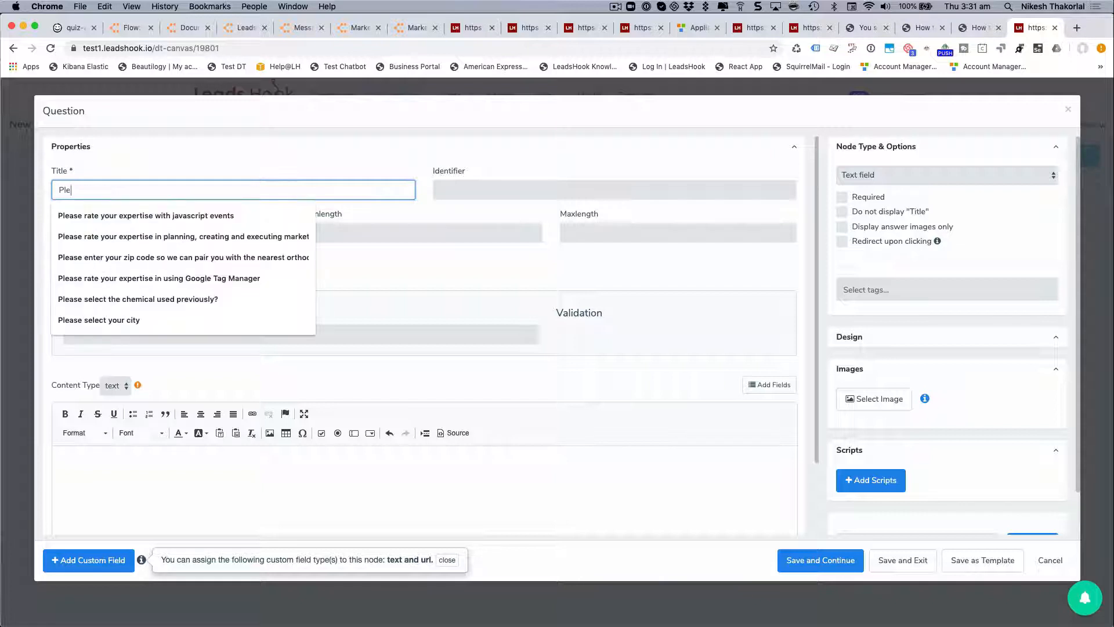
text(ase enter you)
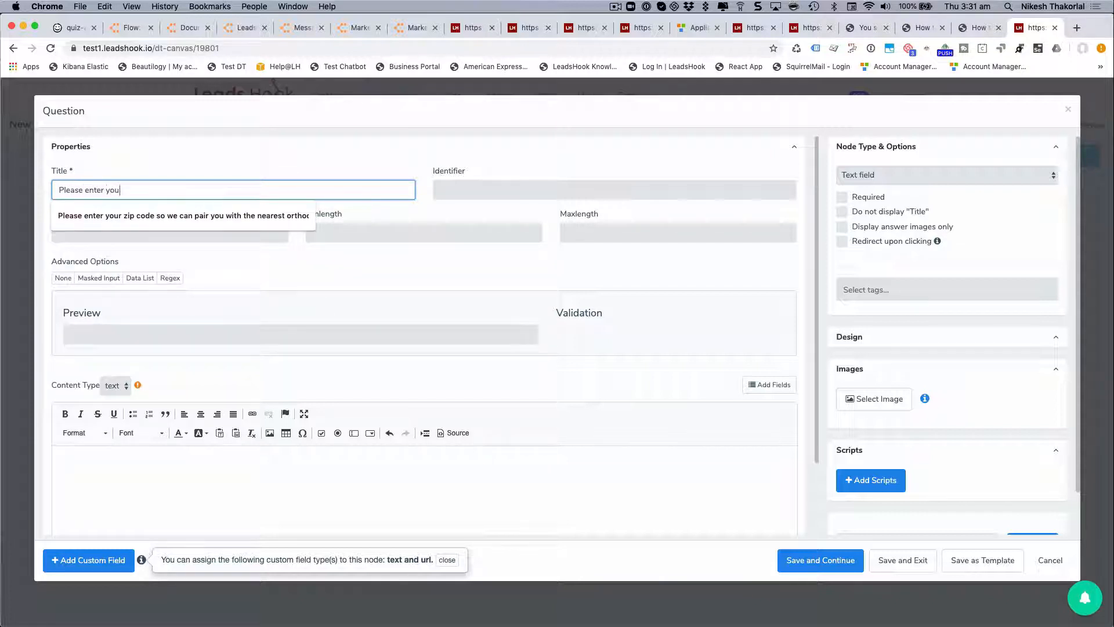
text(r whatever)
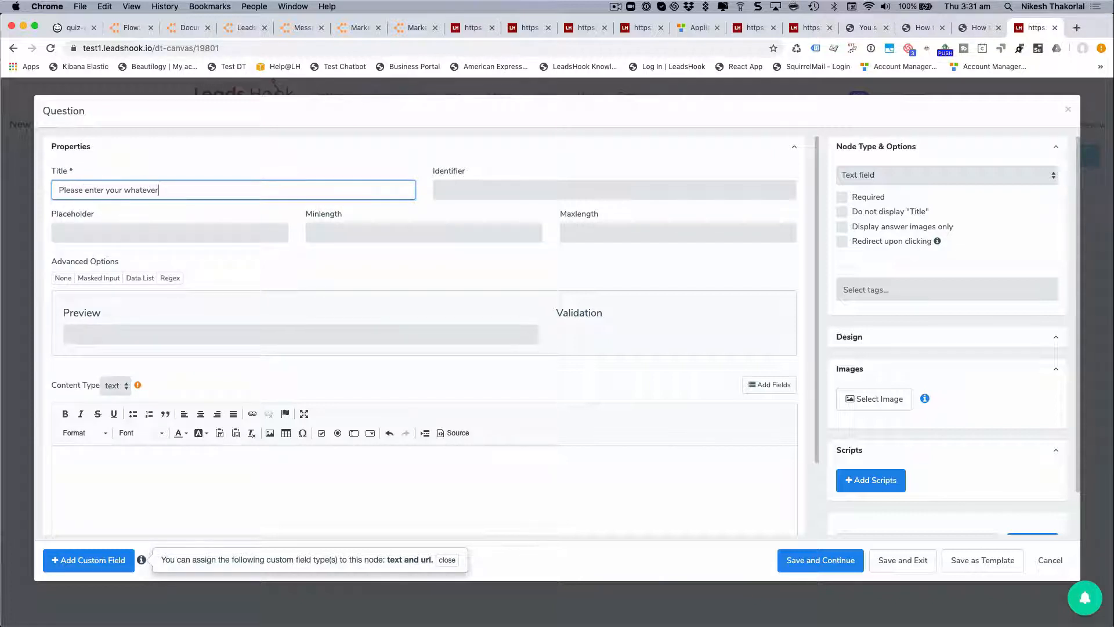
click(156, 149)
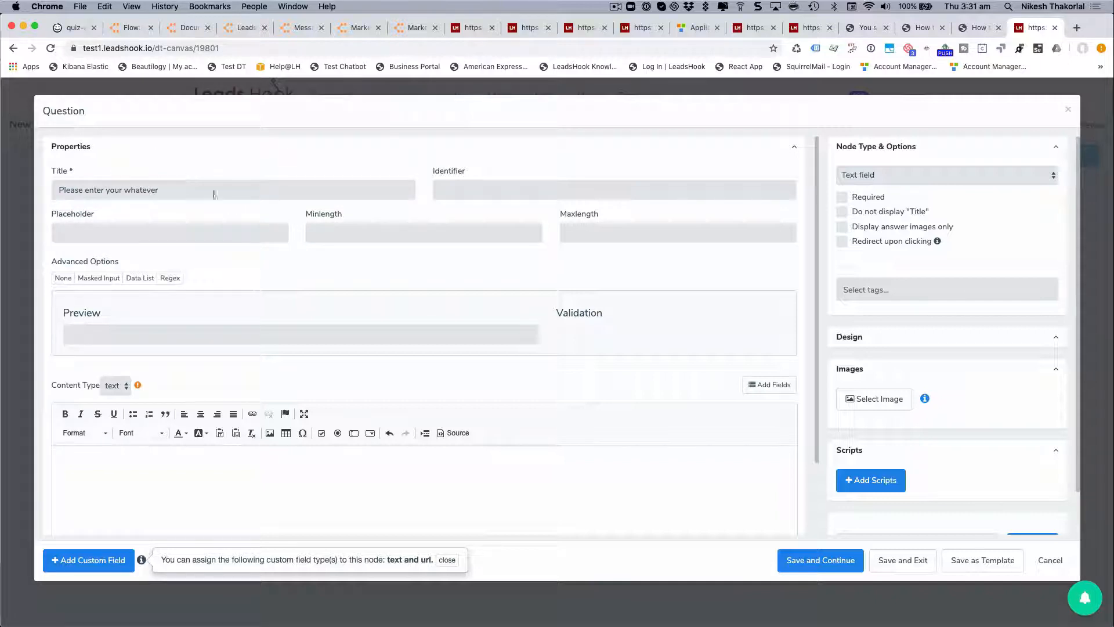
Limit the answer's length to a minimum of 4 and a maximum of 7 characters.
click(407, 232)
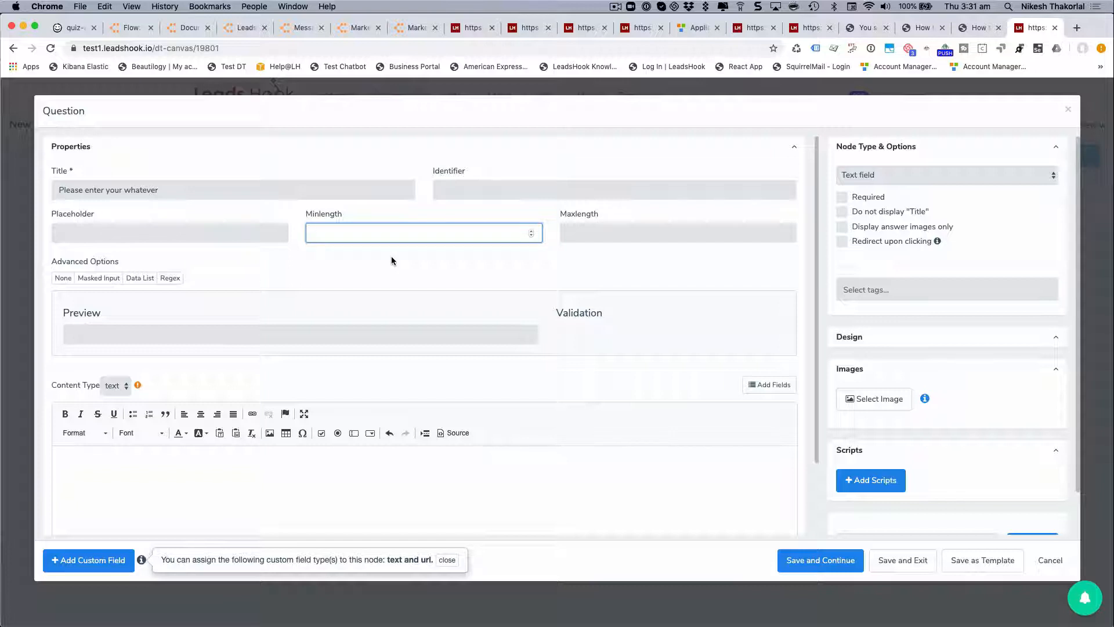
text(4)
key(Tab)
text(7)
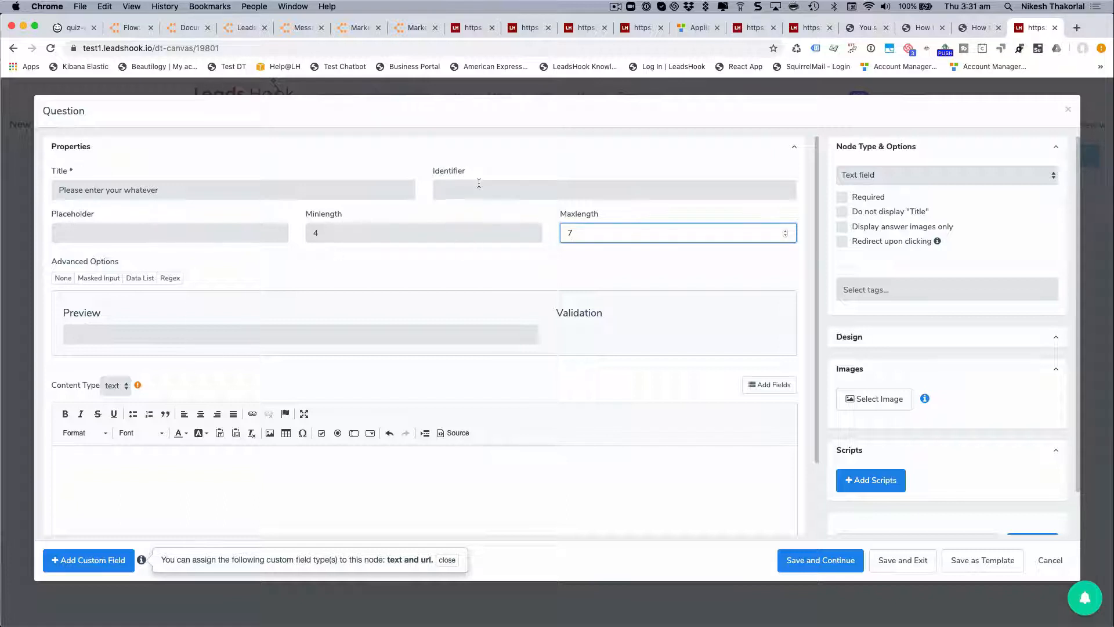
Set the placeholder to "Please start typing your post code", then save the question and exit its editor.
click(134, 229)
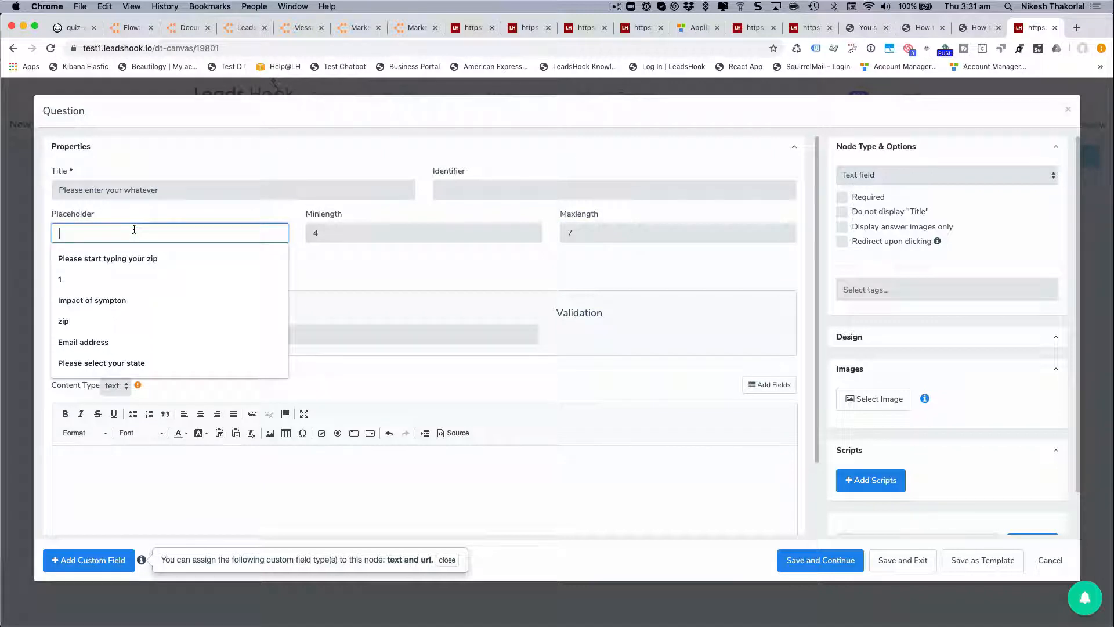
key(Down)
key(Return)
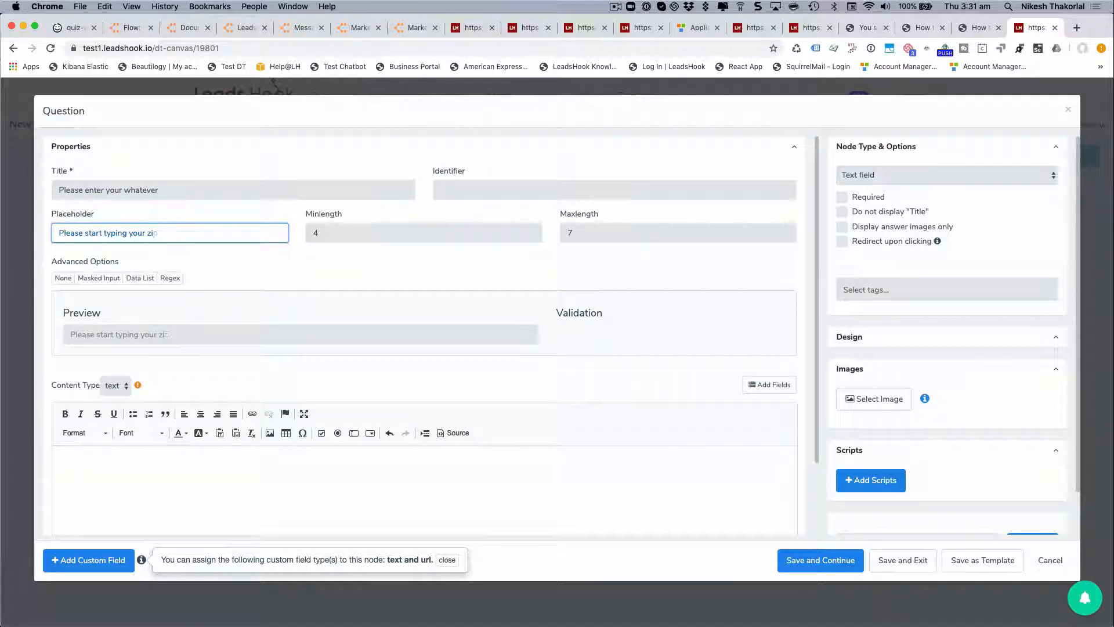
key(BackSpace)
key(BackSpace)
key(BackSpace)
text(post code)
click(911, 561)
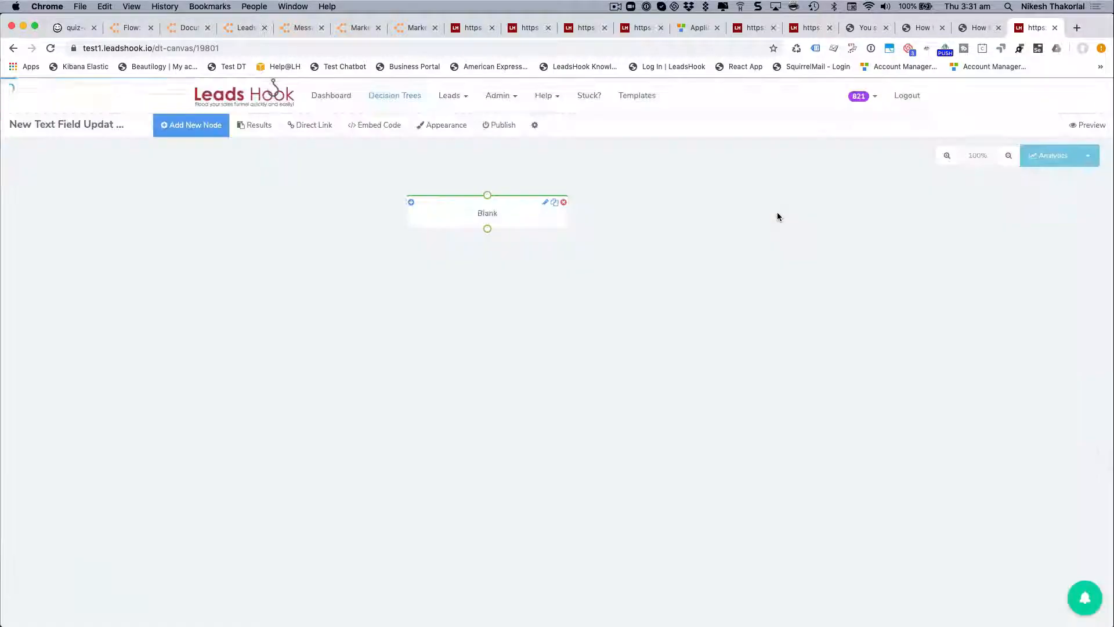
Preview the decision tree and enter 12345 as a test answer in the text field.
click(1091, 125)
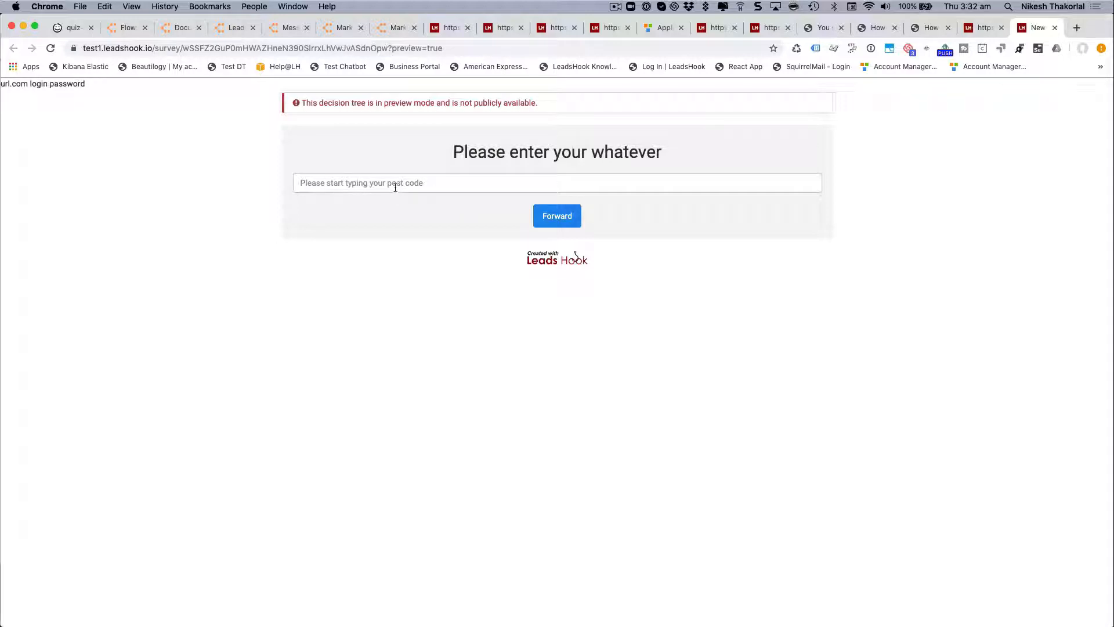
click(433, 181)
click(311, 250)
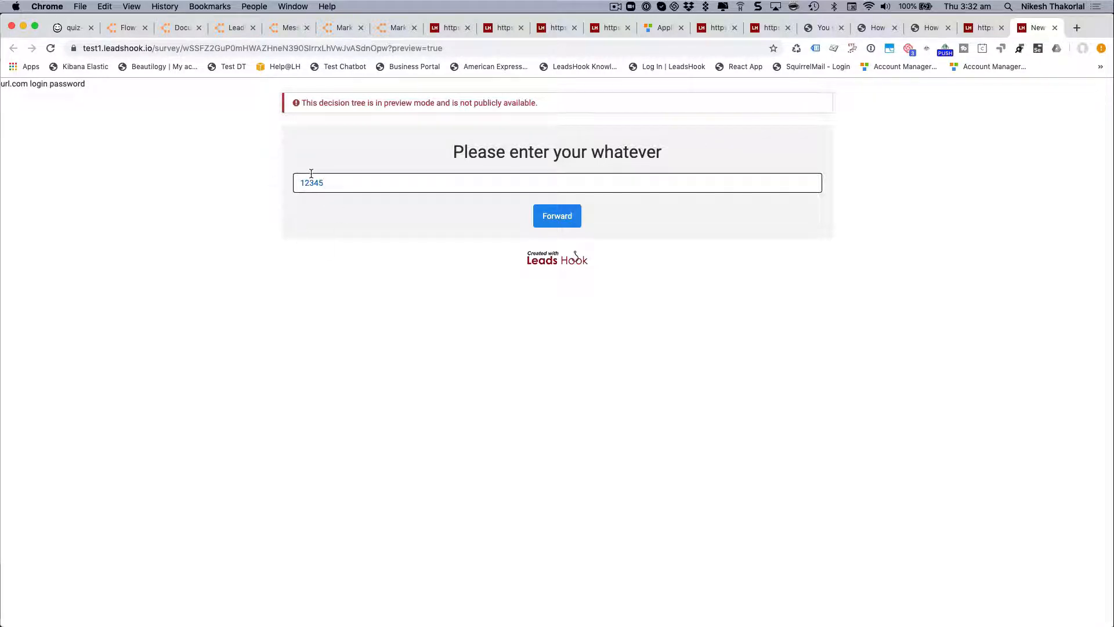
Test the minimum length by changing the preview answer to 133 and extending it to 1334.
key(BackSpace)
key(BackSpace)
key(BackSpace)
key(BackSpace)
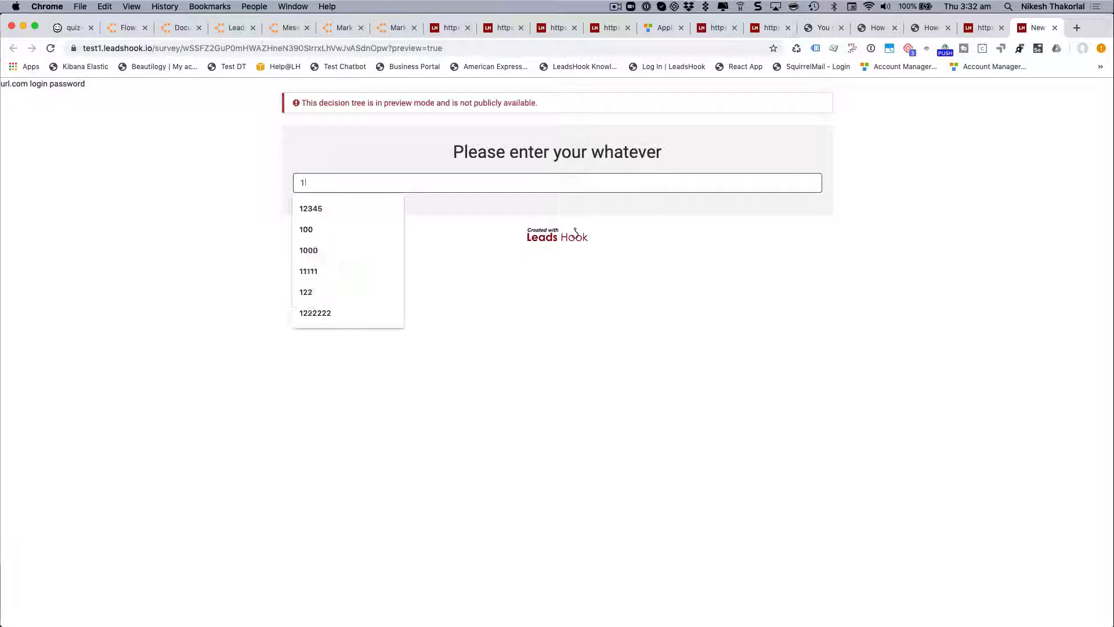
text(33)
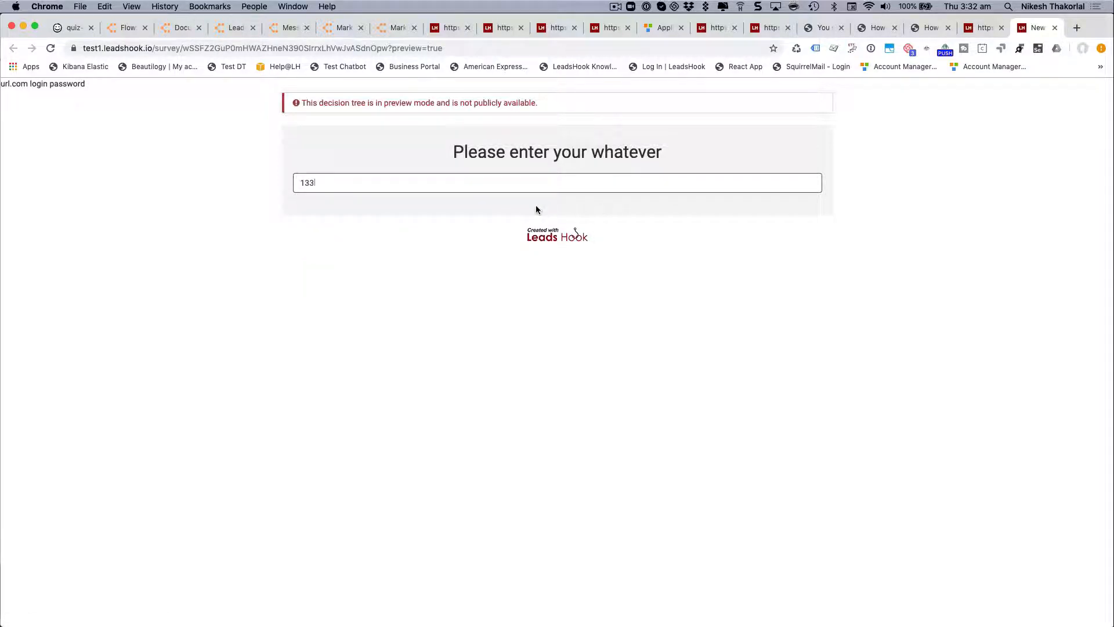
text(4)
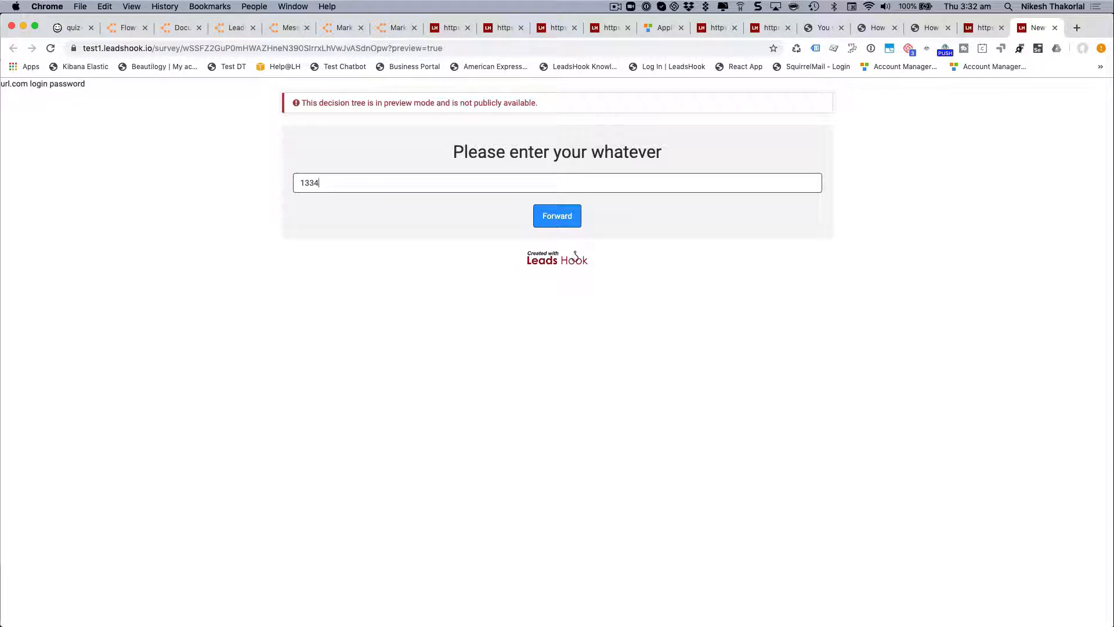
Test the maximum length by extending the preview answer to 13344444, then clear the field.
text(444)
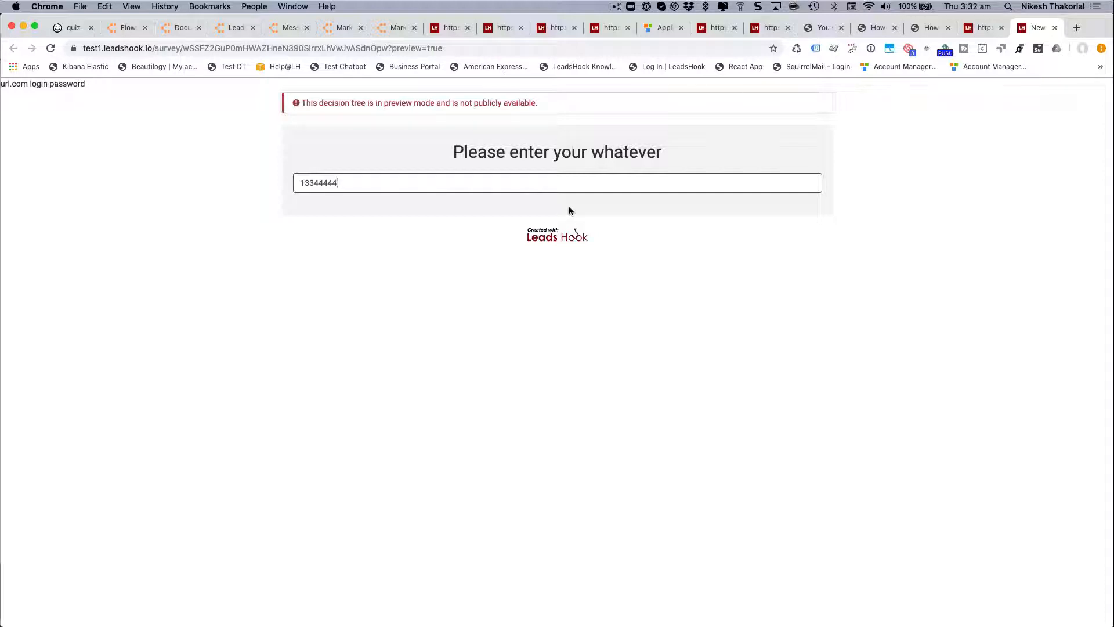
key(BackSpace)
key(BackSpace)
key(BackSpace)
key(BackSpace)
key(BackSpace)
key(BackSpace)
key(BackSpace)
key(BackSpace)
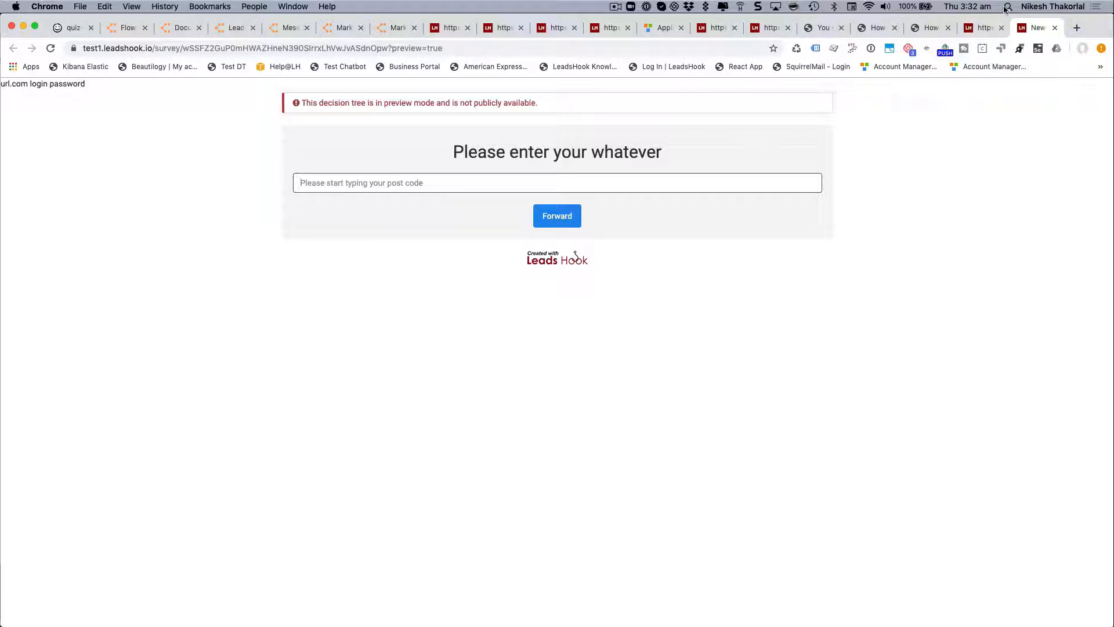
Reopen the text field question from the canvas and make it a masked input with the Canadian Post Code example pattern.
click(985, 29)
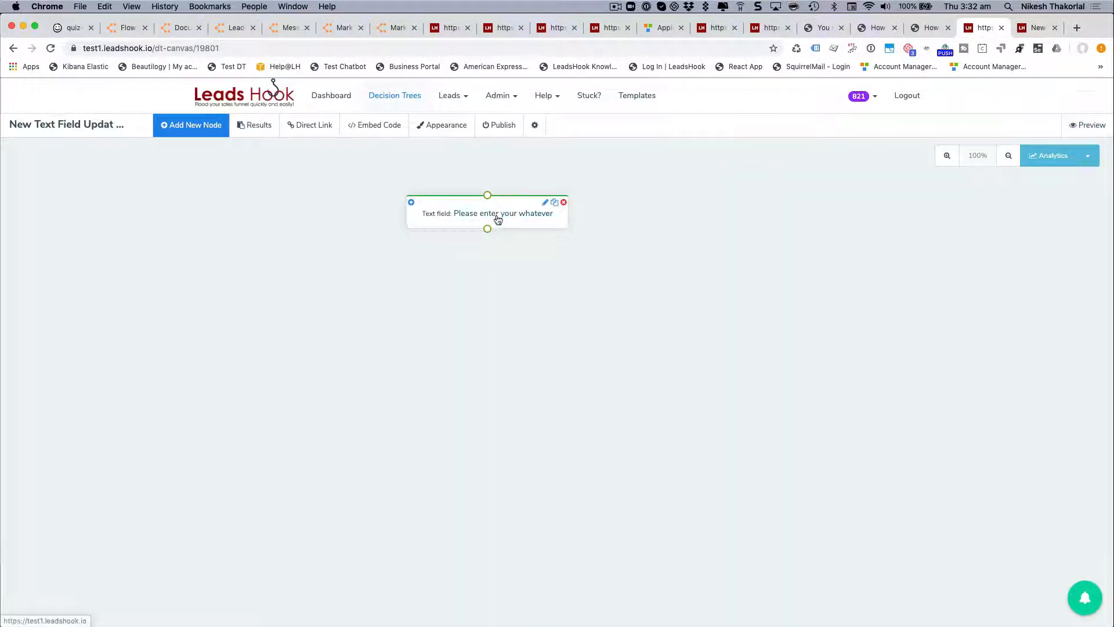
click(497, 216)
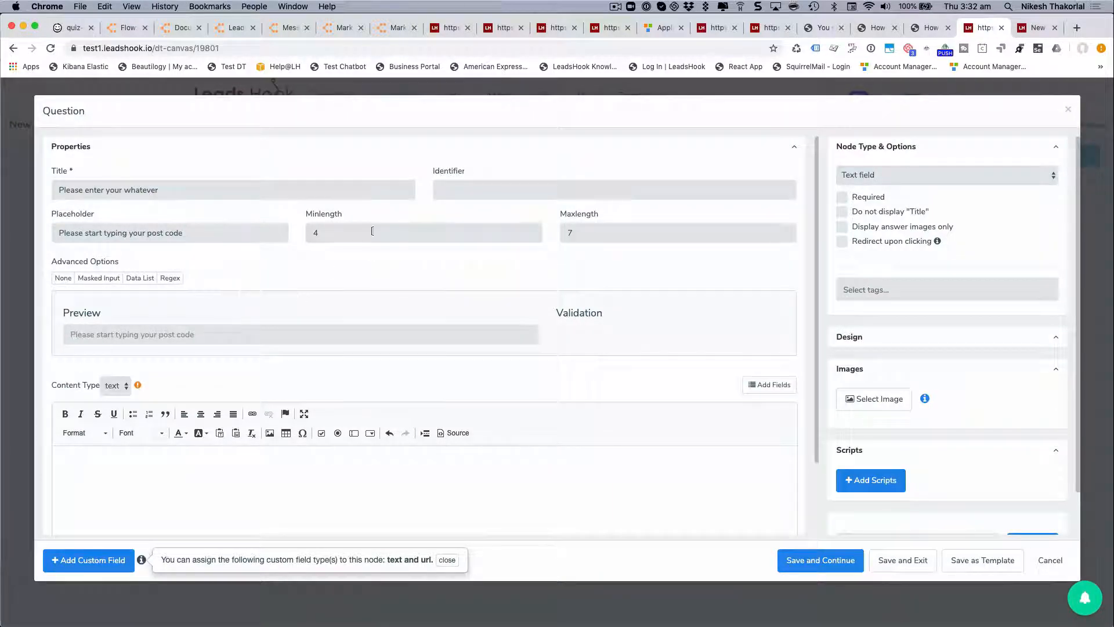
click(64, 279)
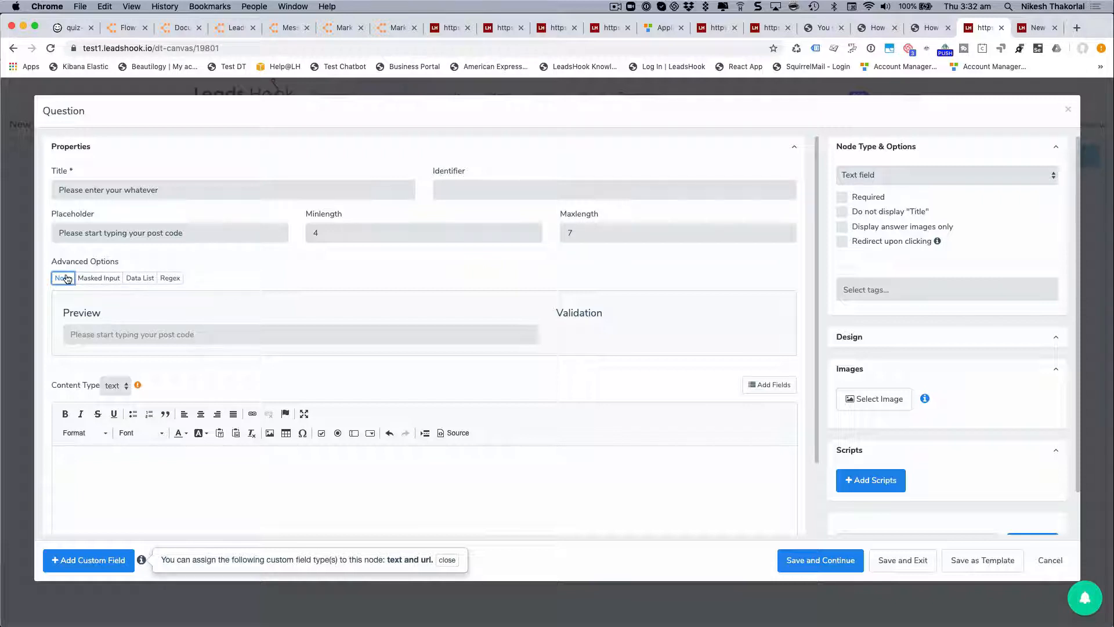
click(109, 282)
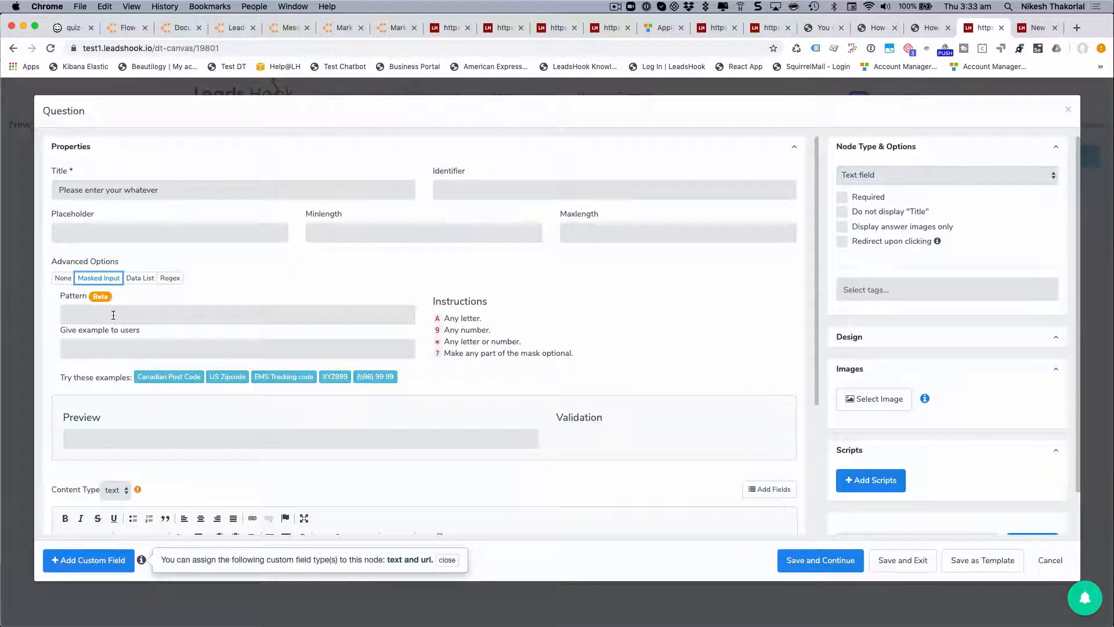
click(159, 378)
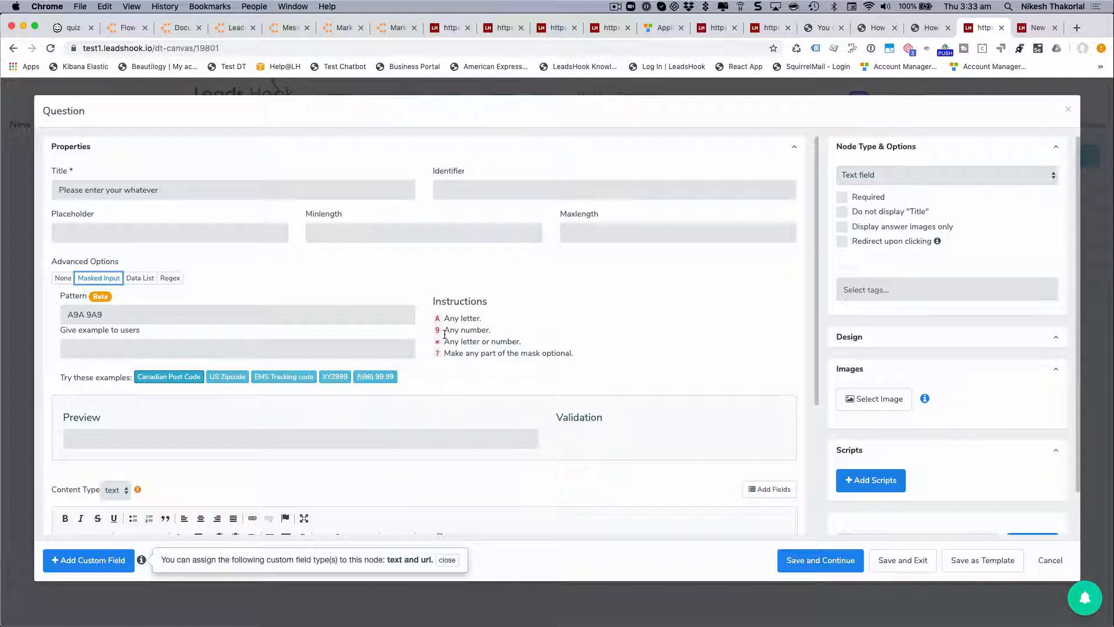
Enter "W5W7R7 DFFDFDFDSFDSFSDFDSFDSF" as the example given to users for the masked input.
click(84, 317)
key(BackSpace)
click(113, 348)
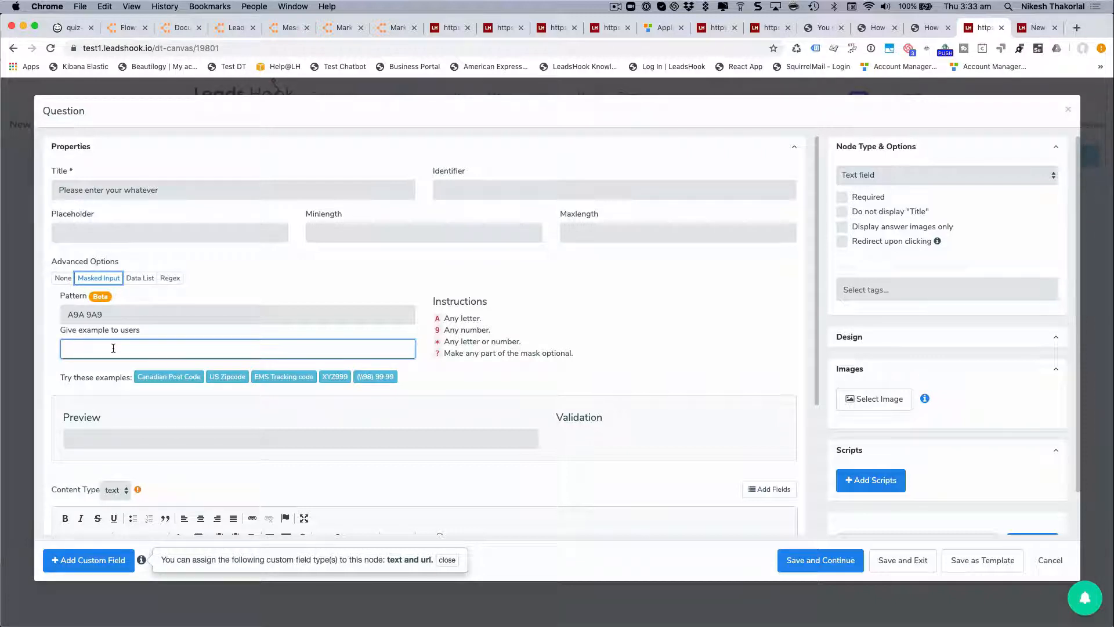
text(W5W)
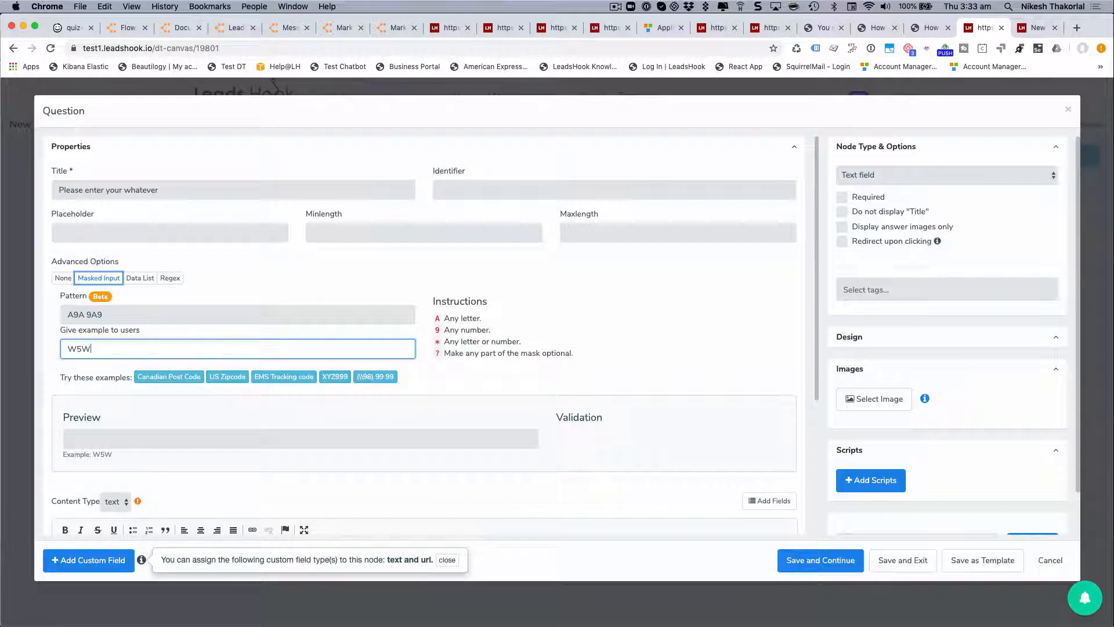
text(7R7)
text(DFFDFDF)
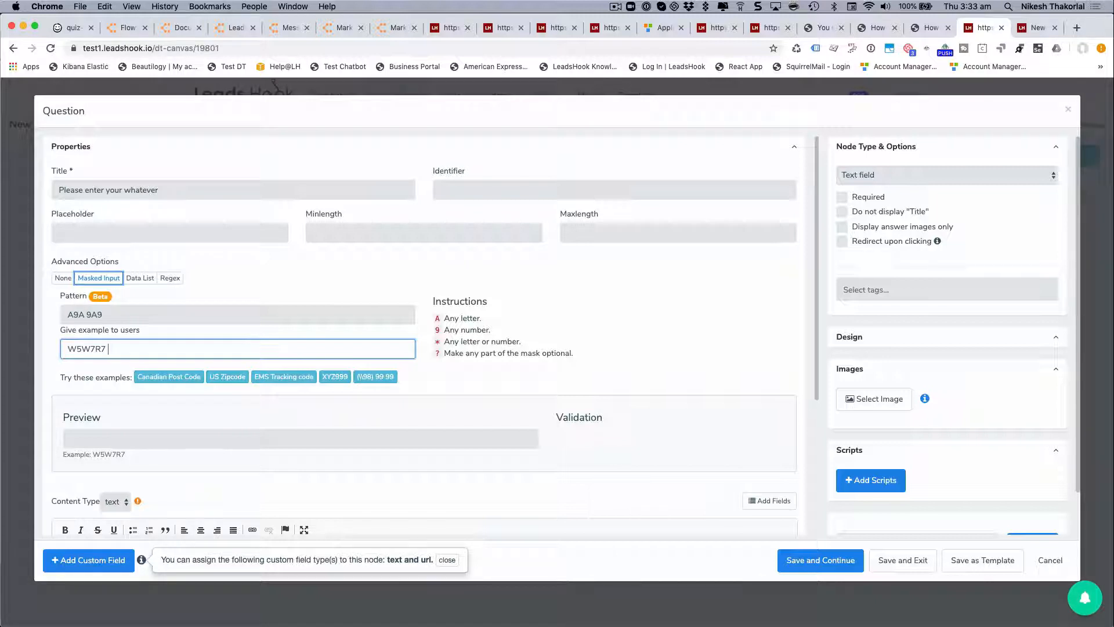
text(DSFDSFSDFDSFDSF)
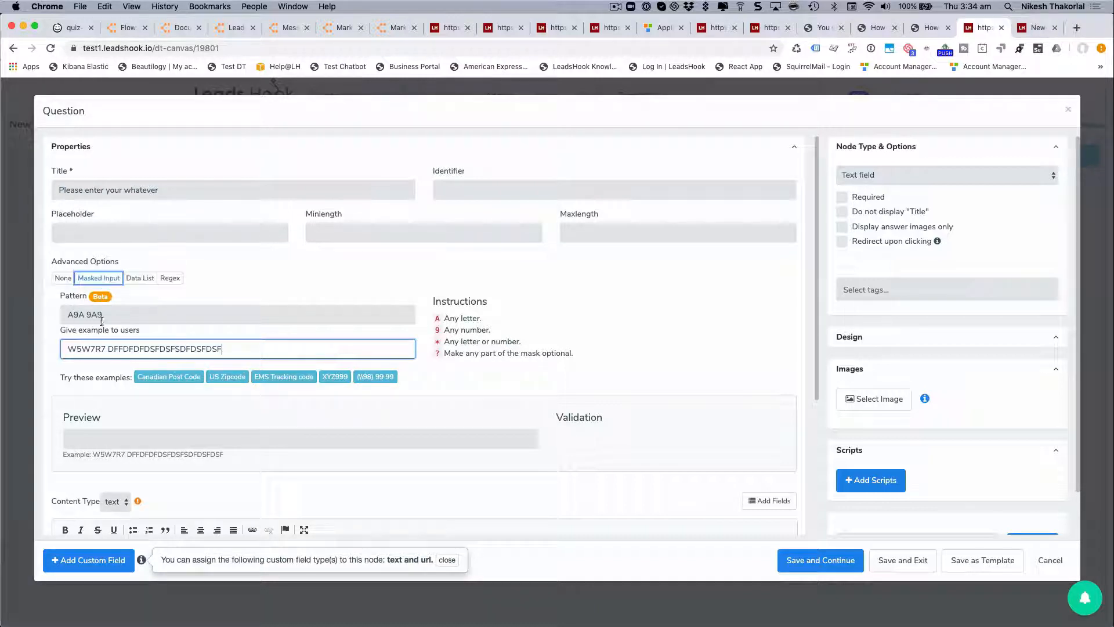
Test the post code mask by entering Q2W 3R4 in the question's preview field.
click(96, 439)
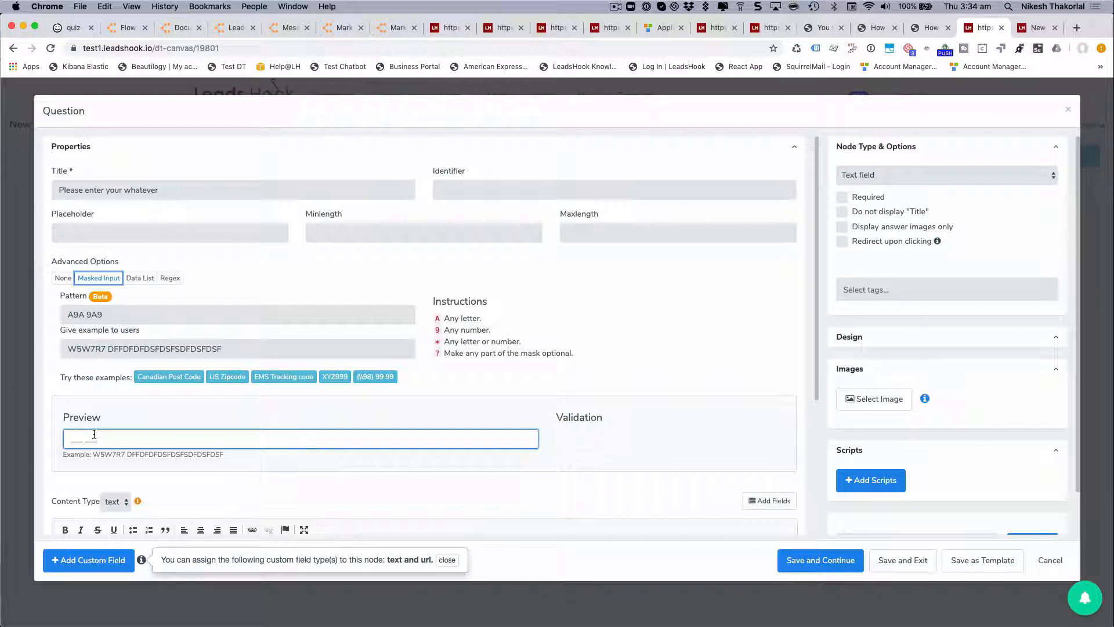
text(Q2W 3R4)
click(134, 420)
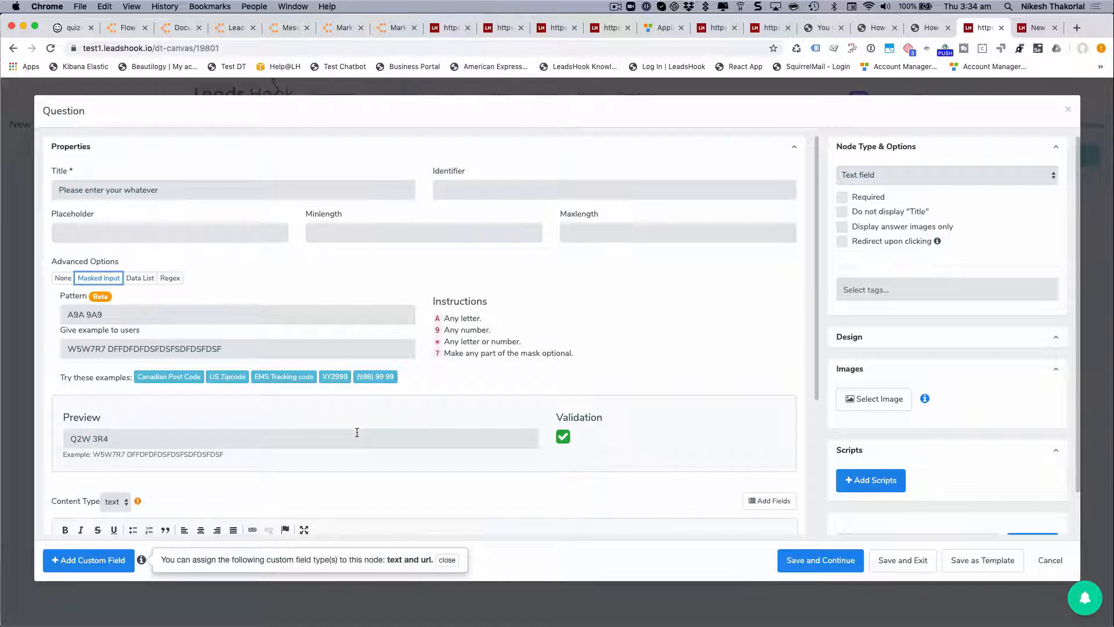
Replace the masked input pattern with the US Zipcode example, 99999.
click(228, 377)
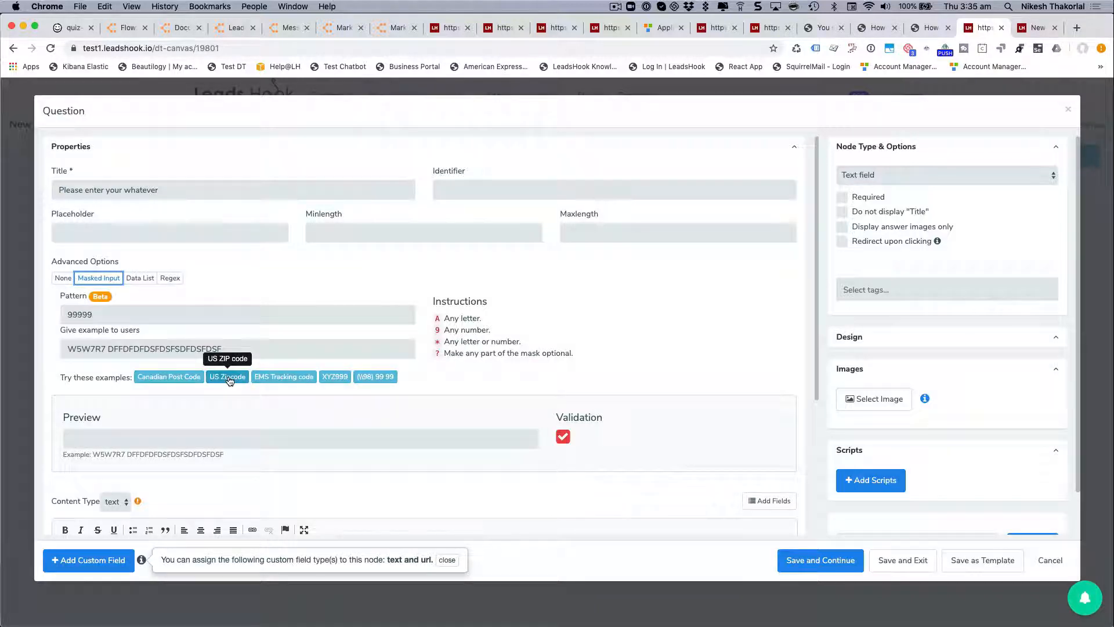
Set the masked input pattern to the EMS Tracking code example, and replace it with the XYZ999 example.
click(280, 382)
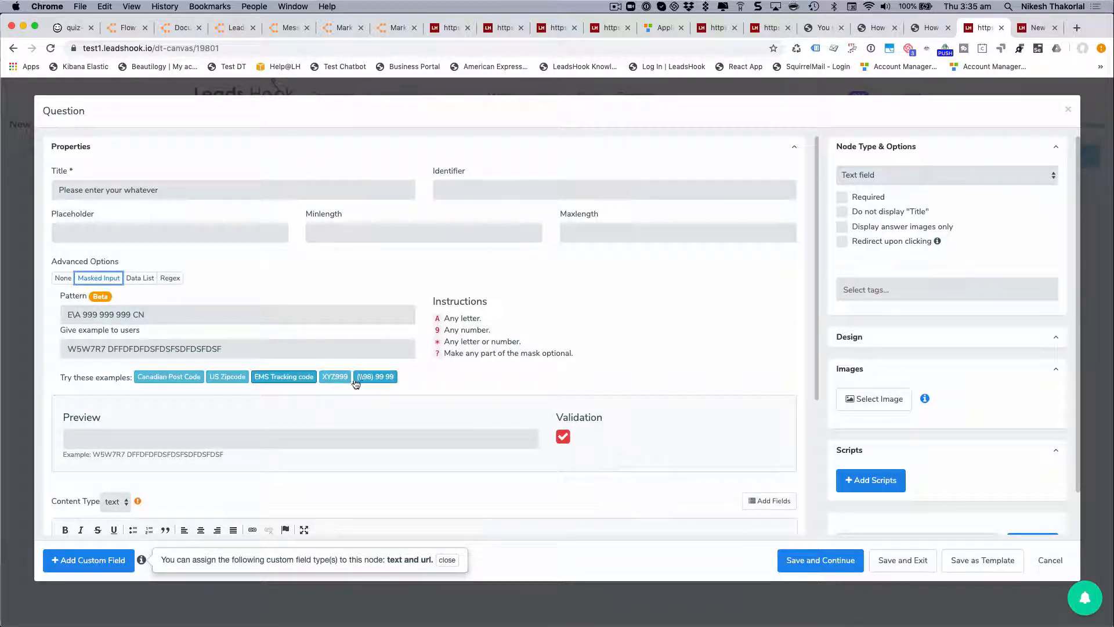
click(336, 377)
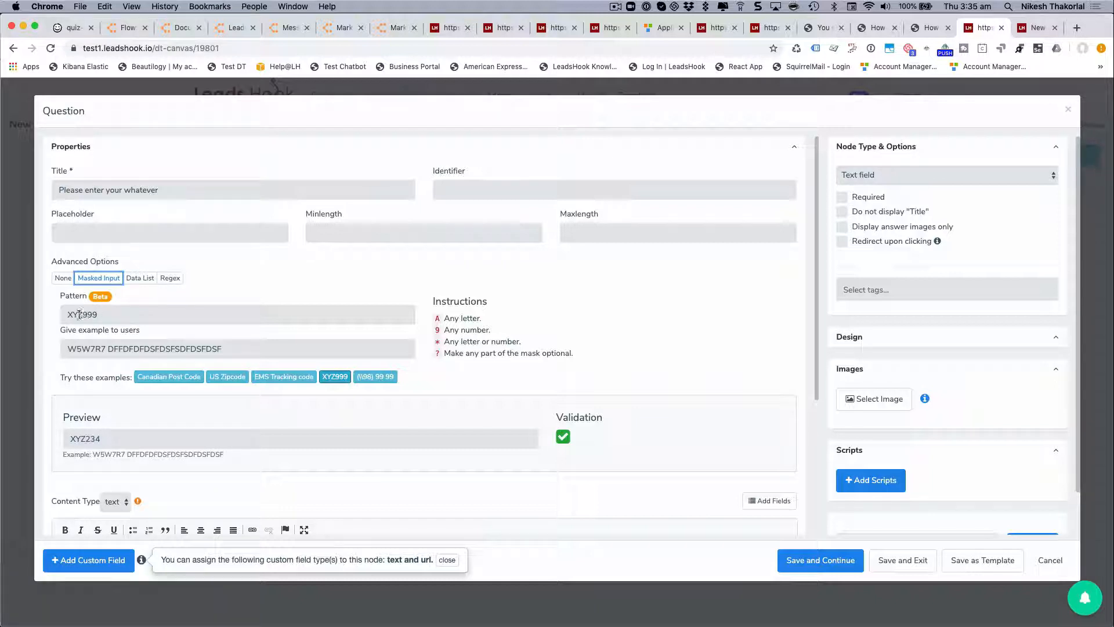
Test the XYZ999 mask by entering 123 as its digits in the question's preview field, and clear them again.
click(109, 439)
key(BackSpace)
key(BackSpace)
key(BackSpace)
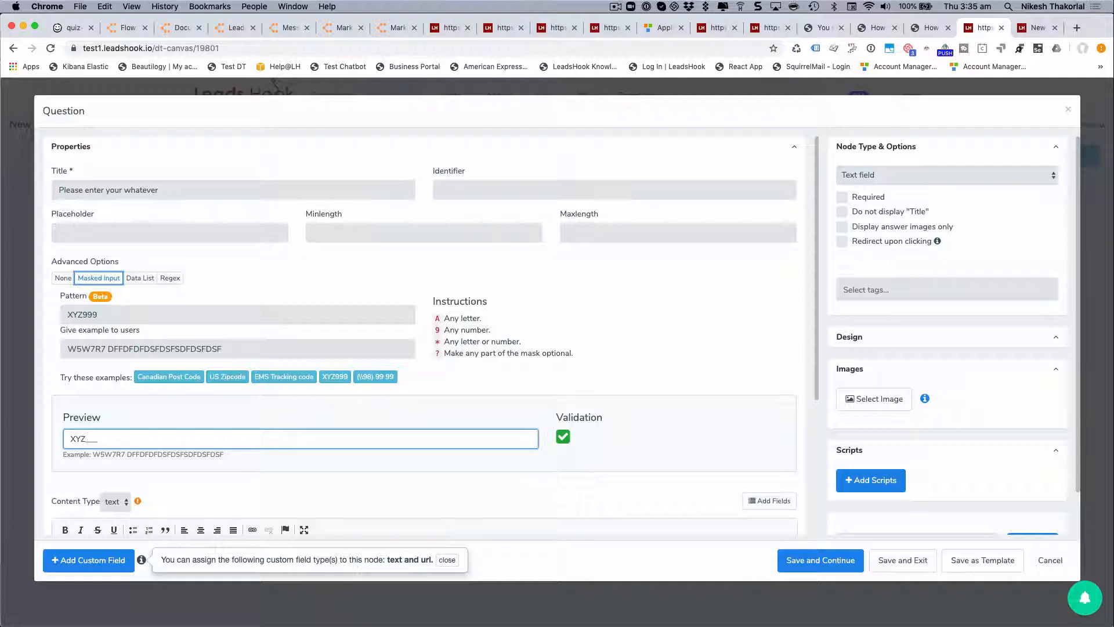
text(123)
key(BackSpace)
key(BackSpace)
key(BackSpace)
Replace the masked input pattern with the (\98) 99 99 example and try it in the preview field.
click(364, 388)
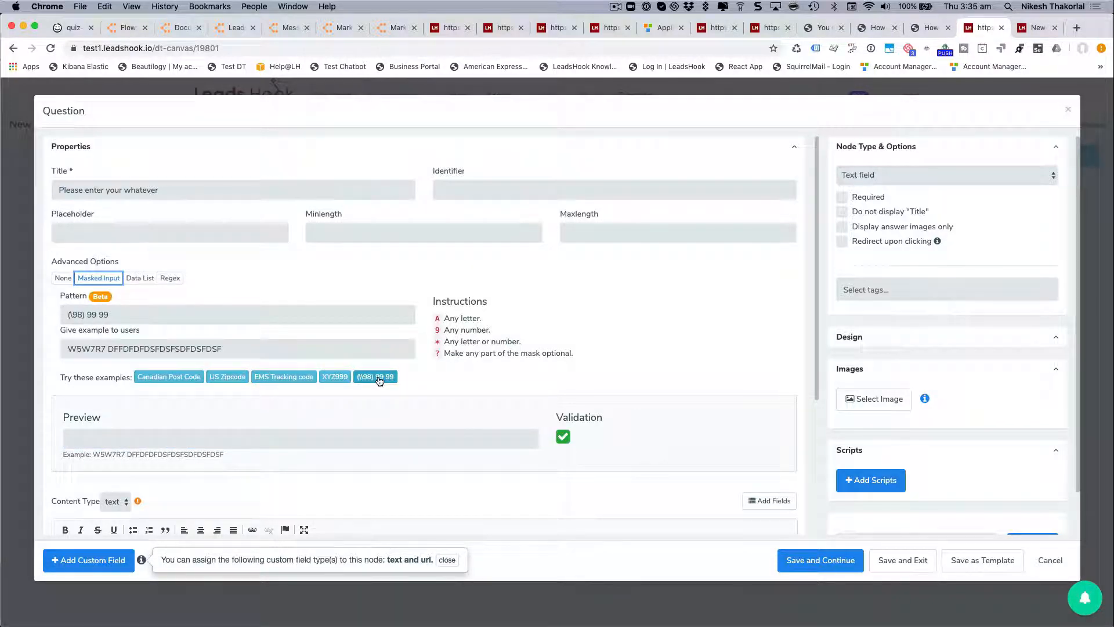
click(108, 440)
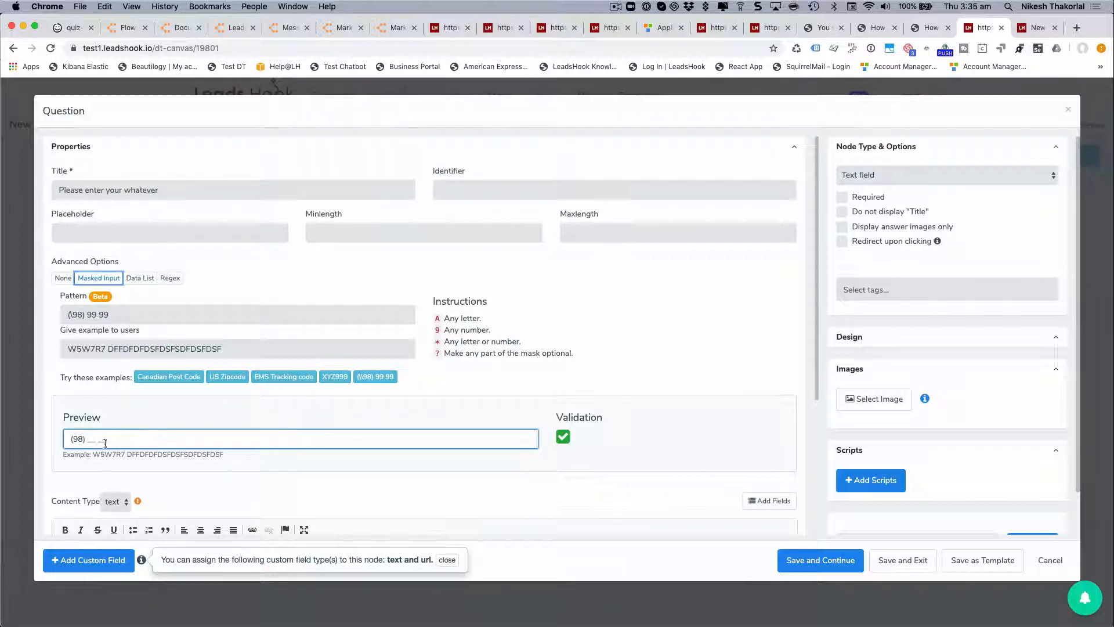
click(99, 314)
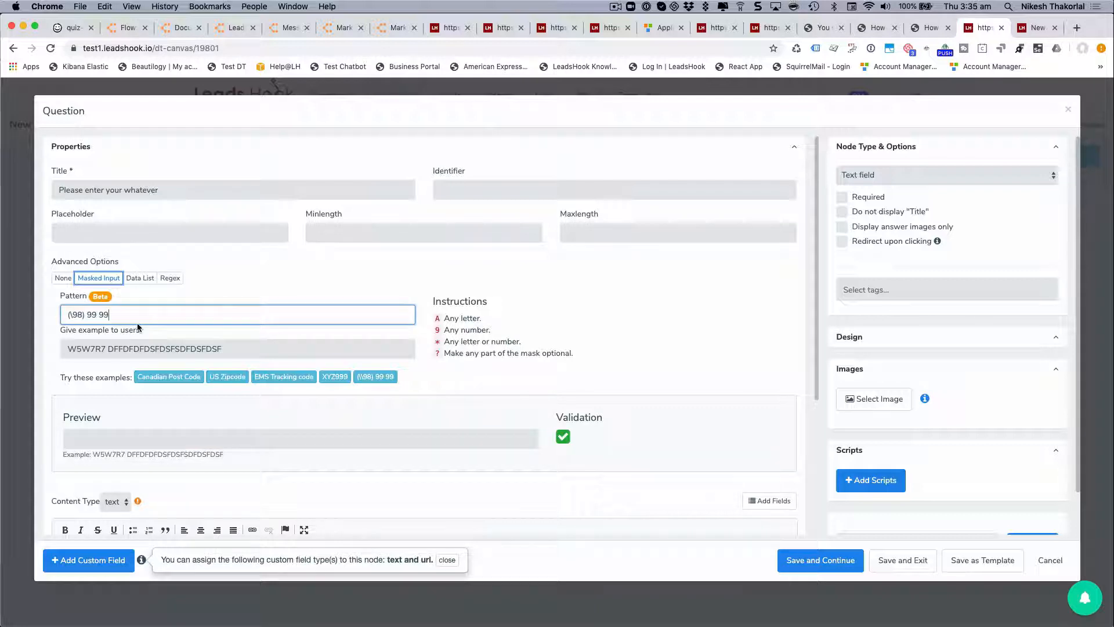
key(Left)
key(Left)
key(Left)
text(999)
click(83, 314)
text(9)
click(80, 437)
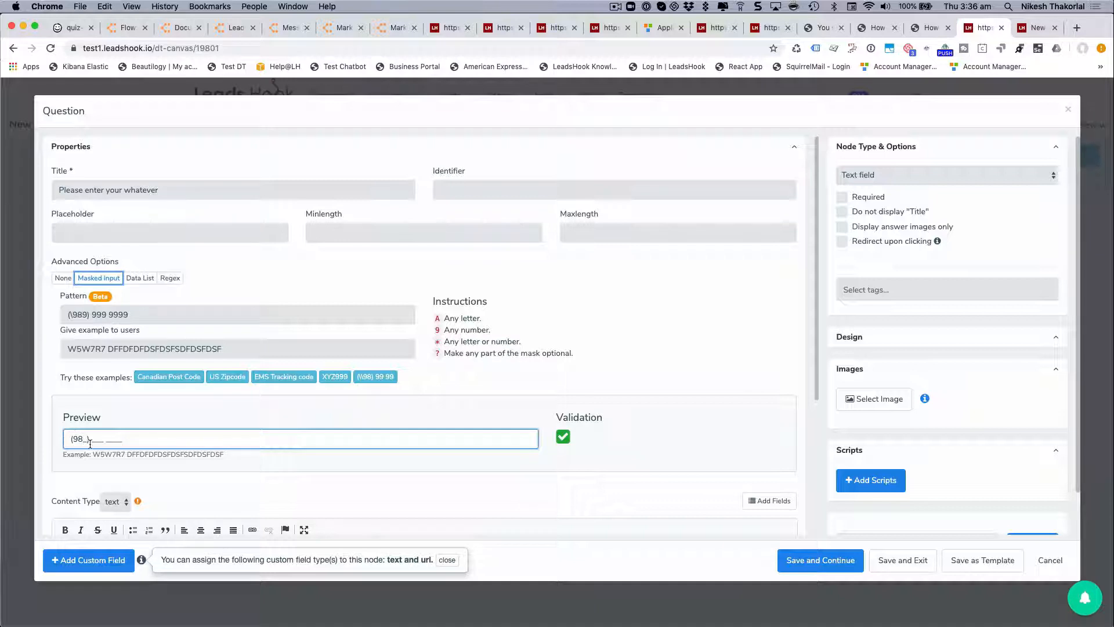
click(77, 314)
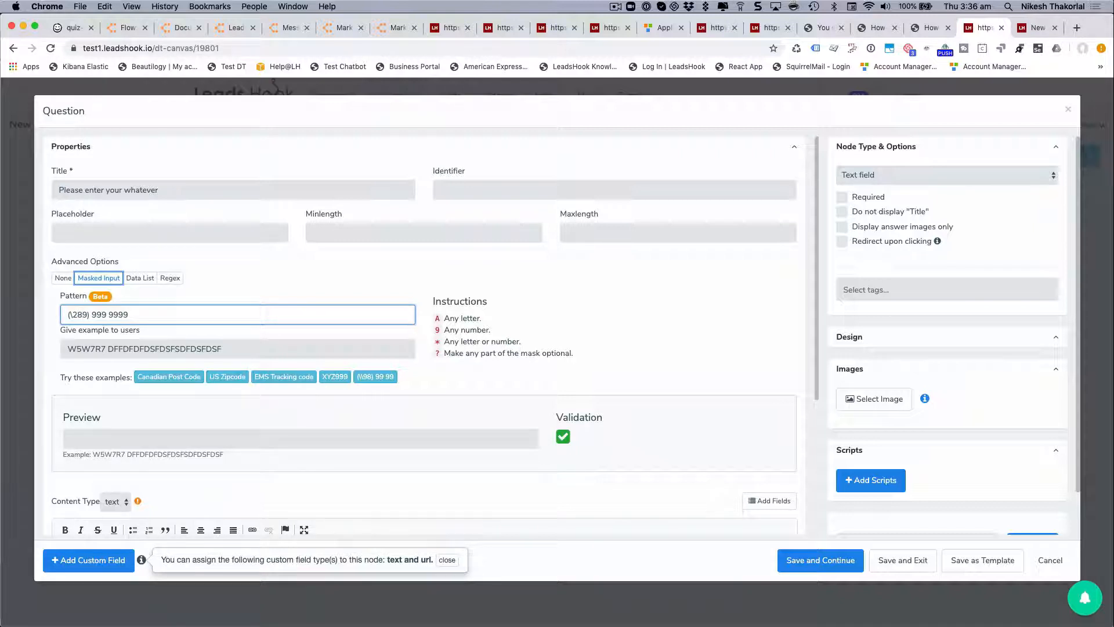
key(BackSpace)
text(5)
click(81, 444)
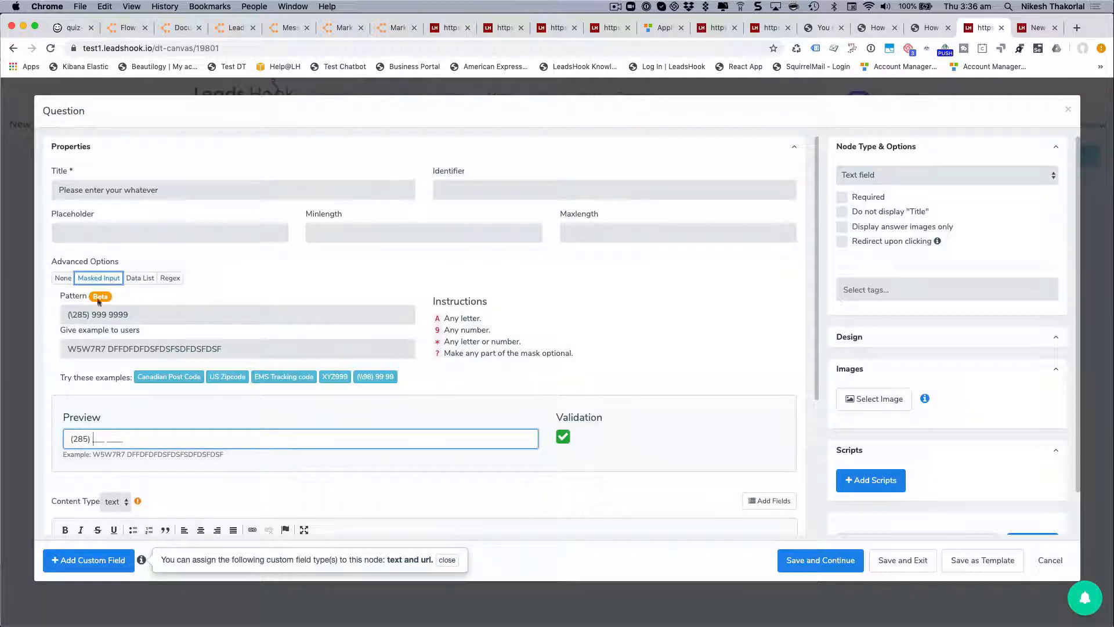
click(83, 314)
key(BackSpace)
text(1)
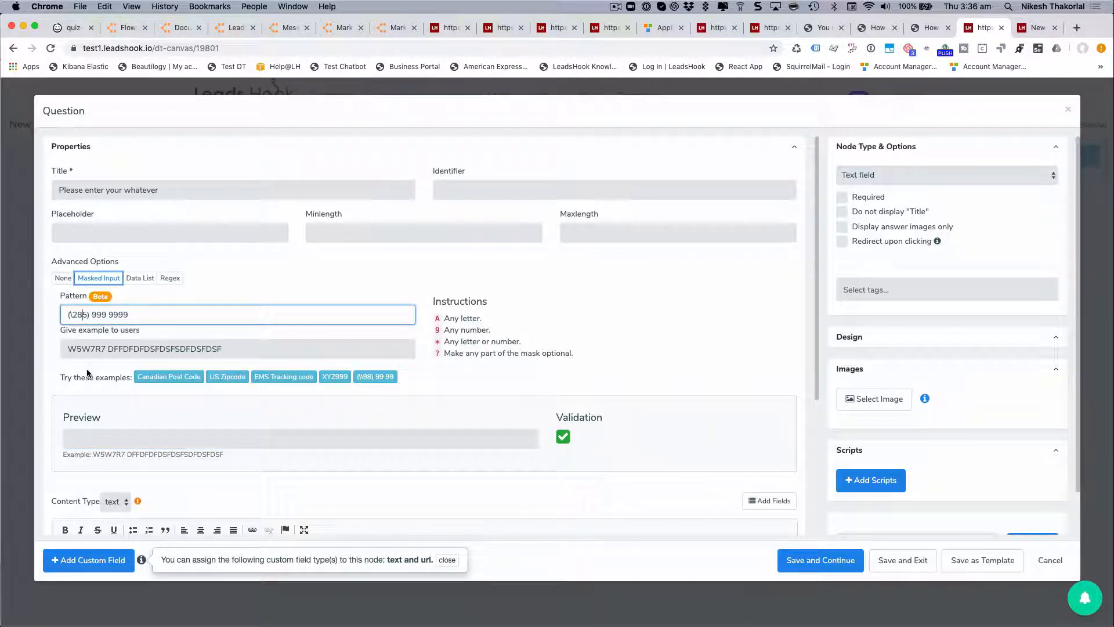
click(90, 443)
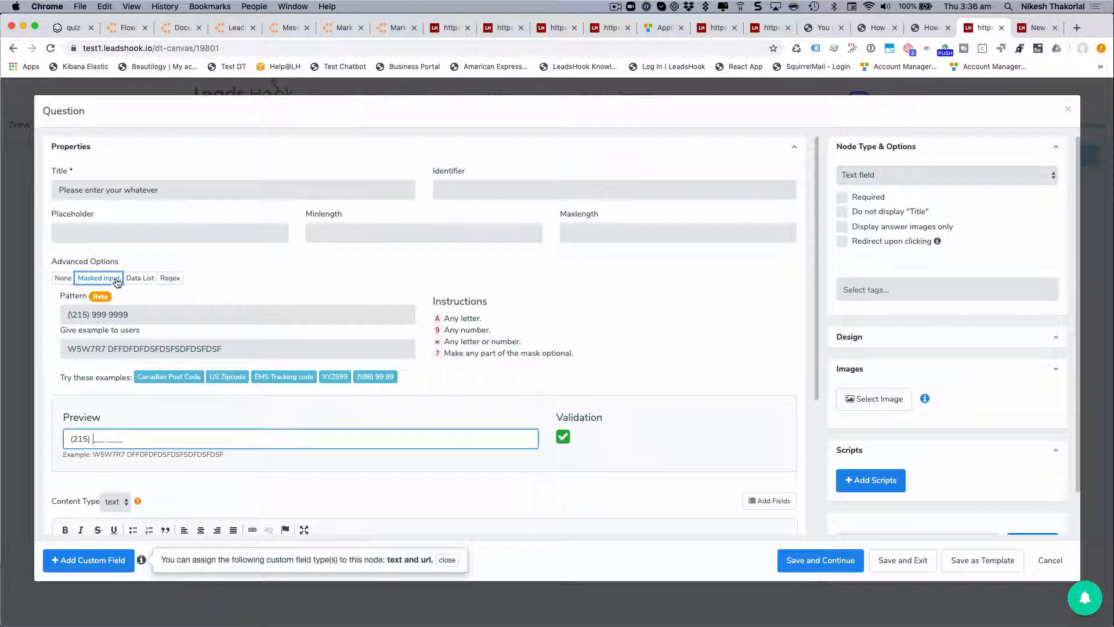
Make the question a Data List with the example planet suggestions, Mercury to Saturn, and pick Mercury in the preview field.
click(140, 279)
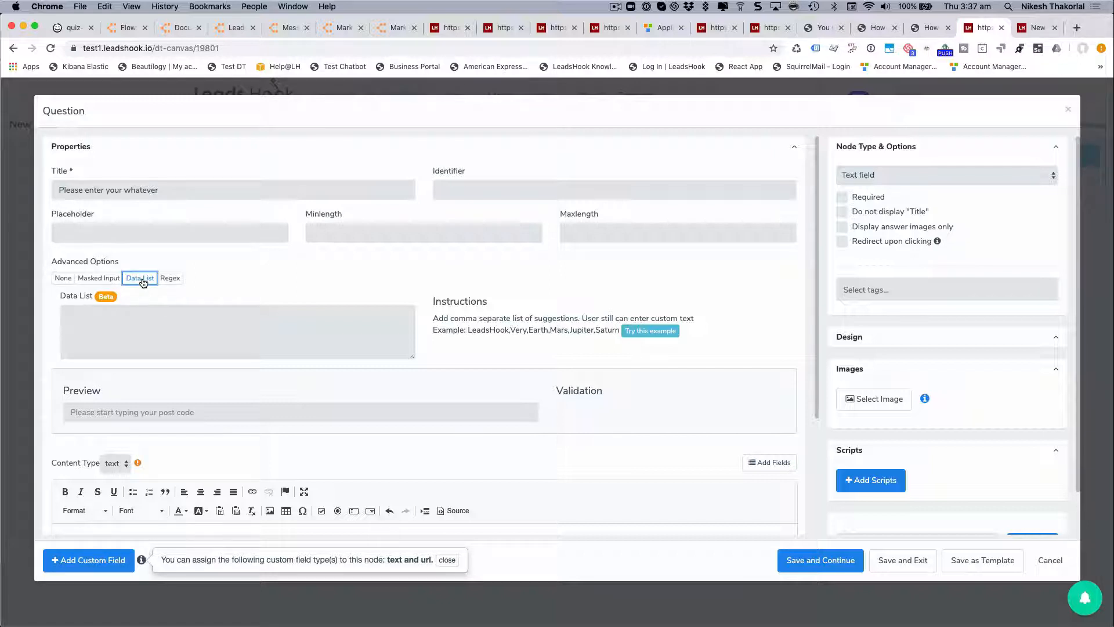
click(638, 330)
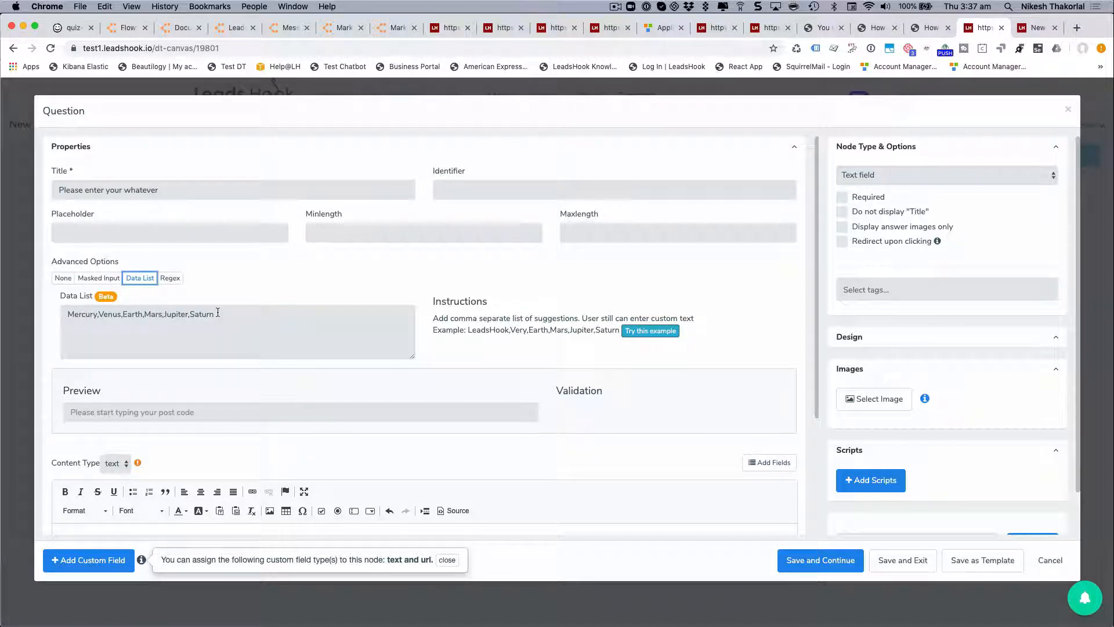
click(129, 412)
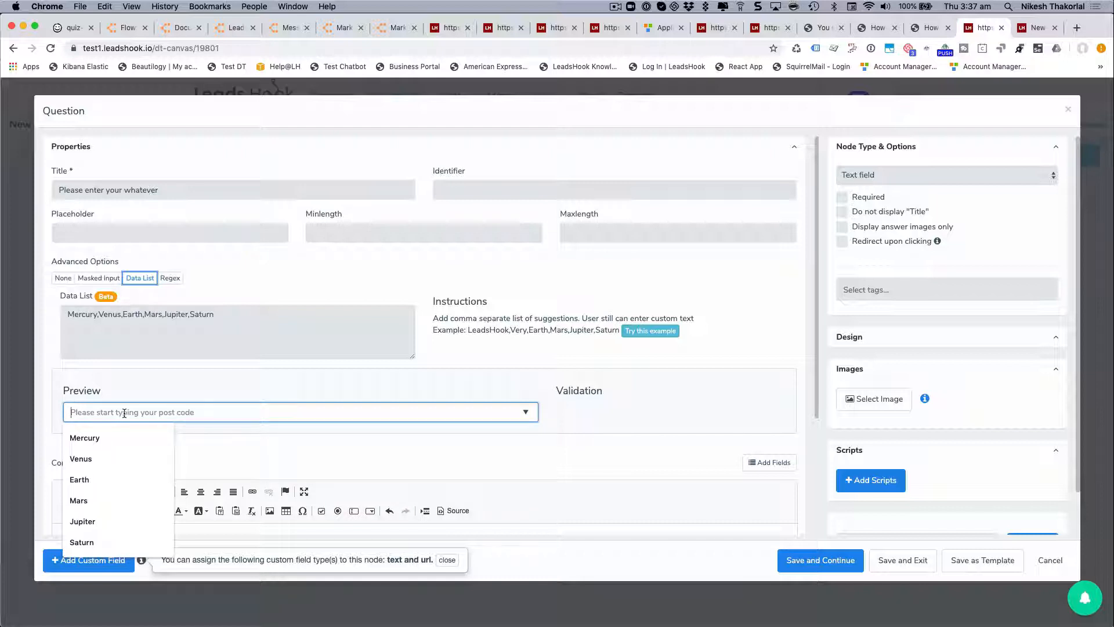
click(113, 435)
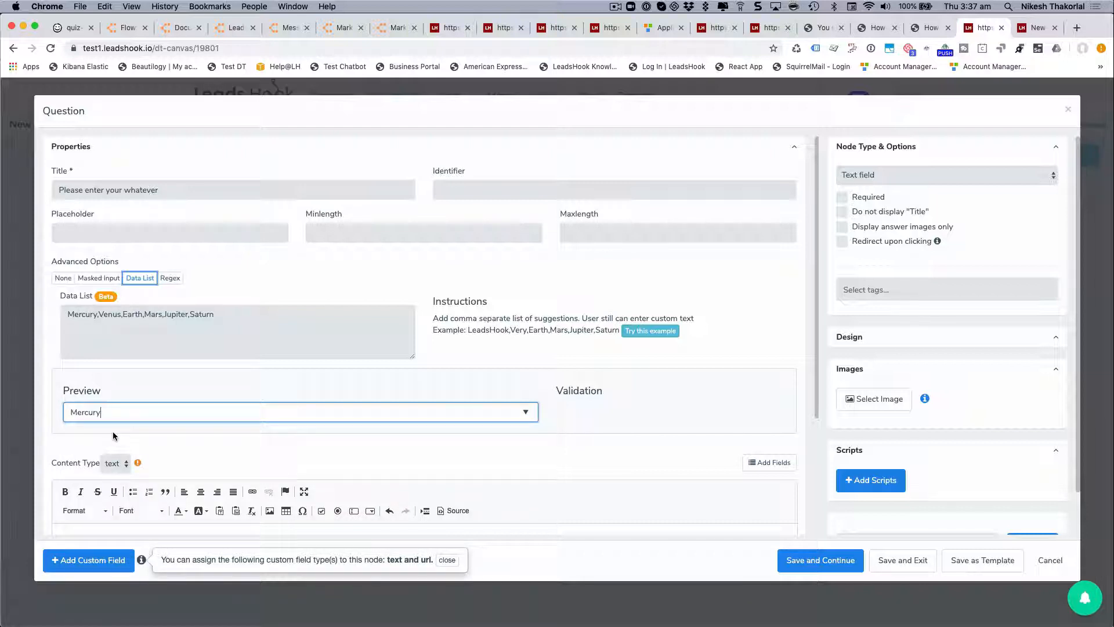
Test custom text in the data list preview by adding FDSFFDS after Mercury, remove it, and view the suggestions again.
text(FDSFFDS)
key(BackSpace)
key(BackSpace)
key(BackSpace)
key(BackSpace)
key(BackSpace)
key(BackSpace)
click(130, 383)
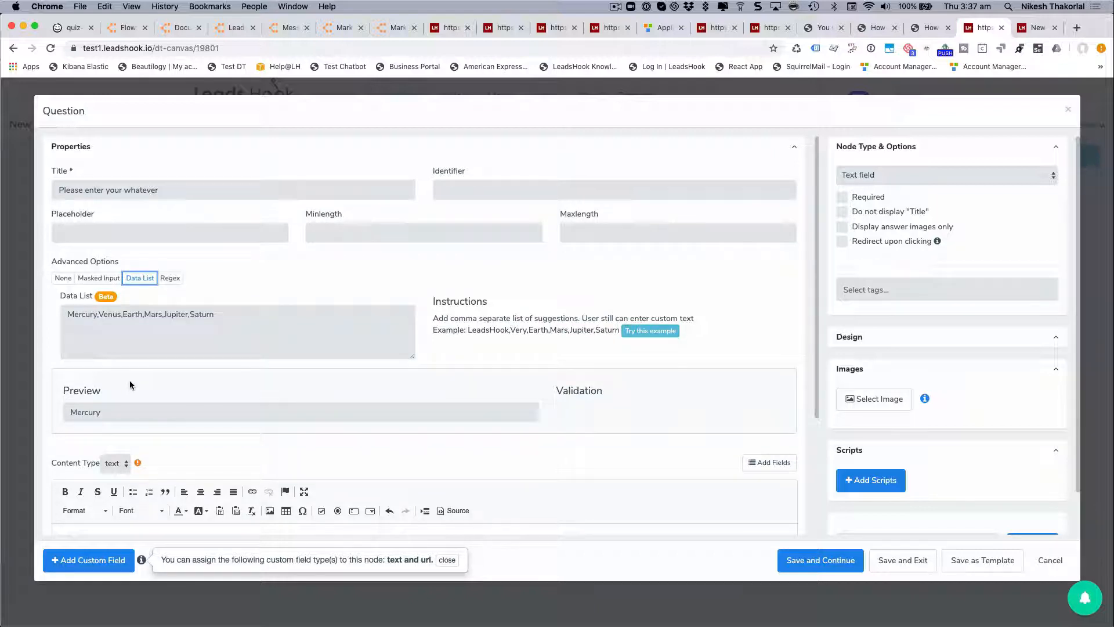
click(123, 413)
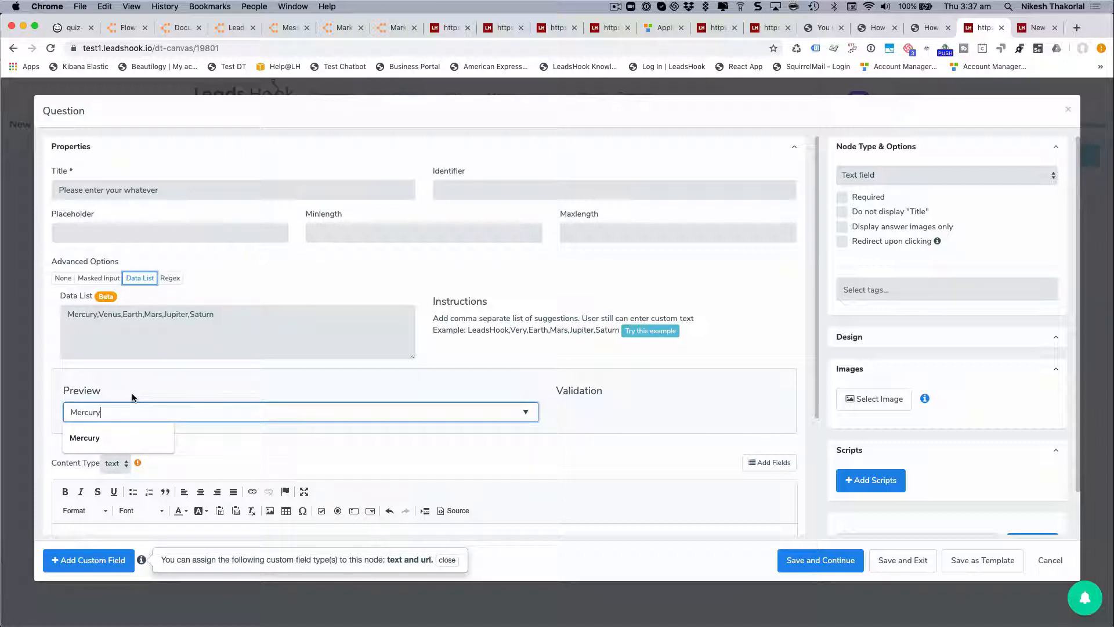
click(132, 396)
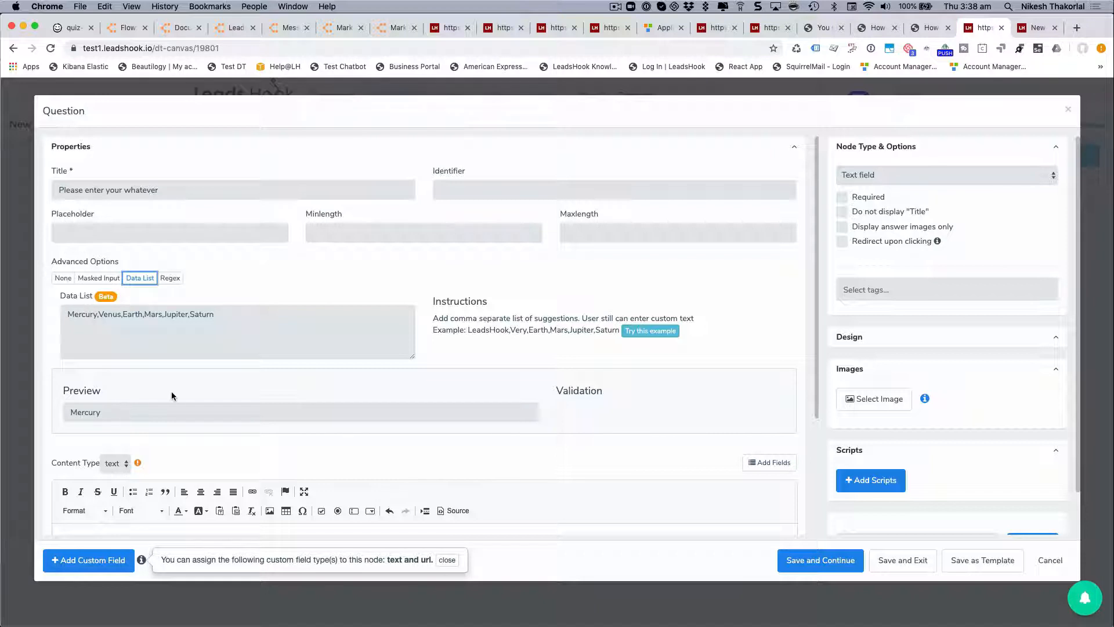
click(223, 314)
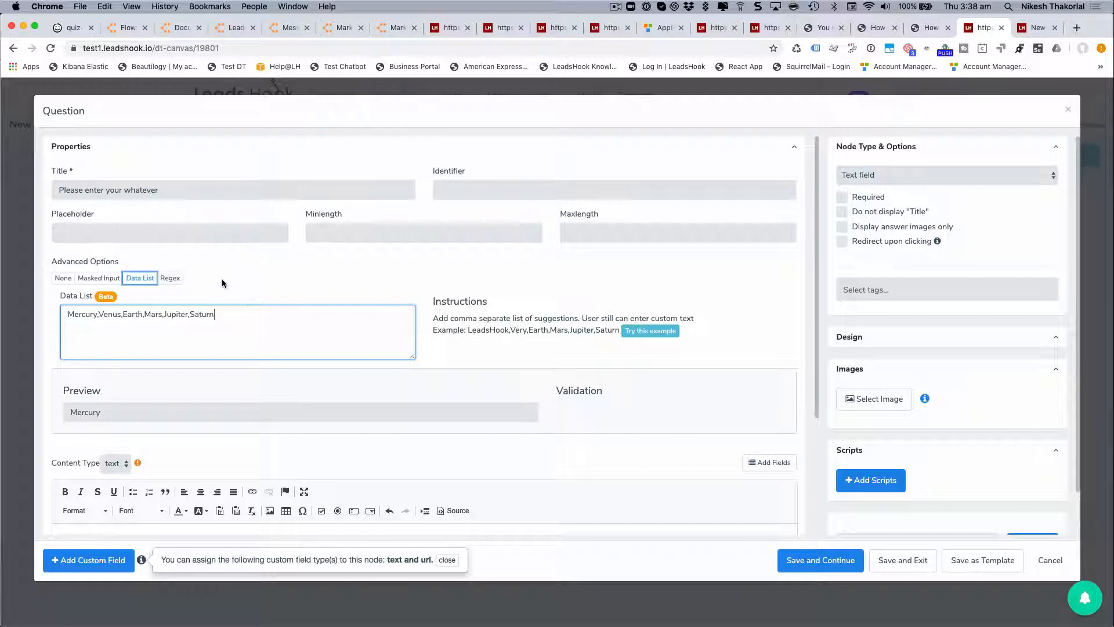
Switch the question's advanced option to Regex and load the UK post code example, ^[A-Z]{1,2}[0-9][A-Z0-9]? ?[0-9][A-Z]{2}$.
click(169, 278)
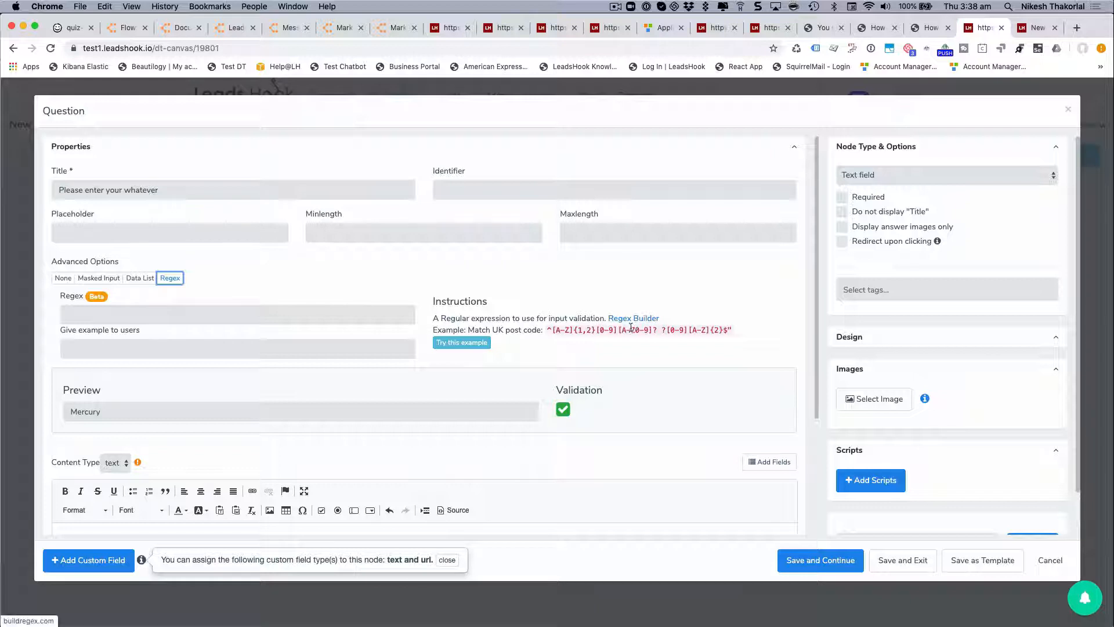
click(461, 343)
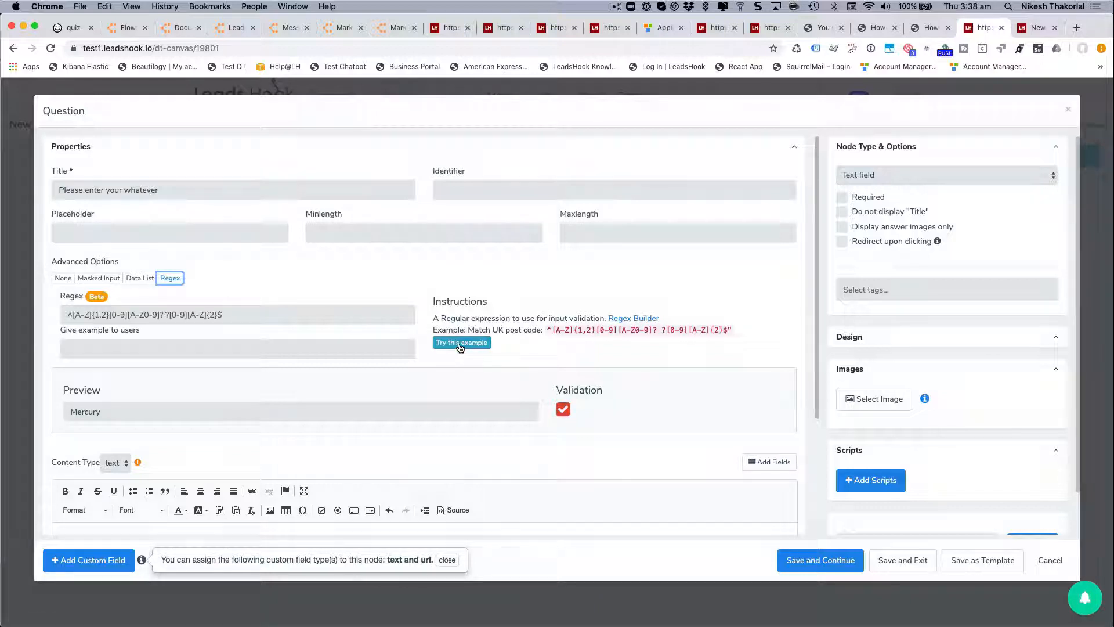